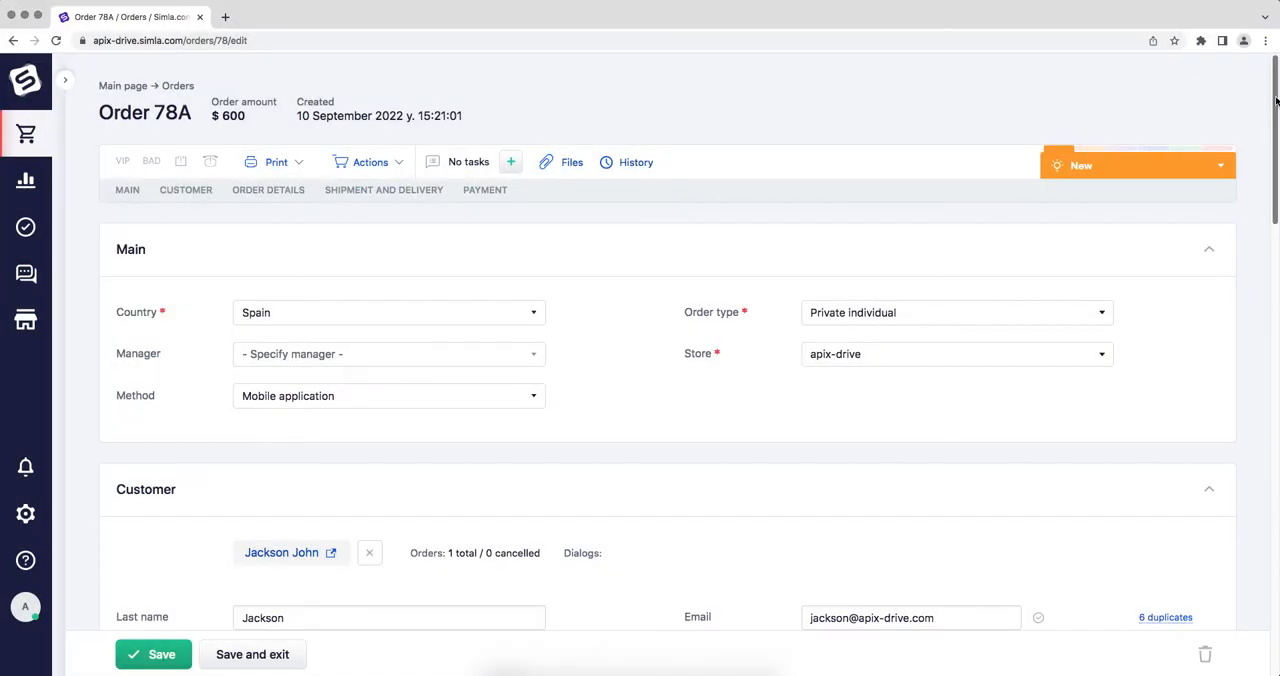
{"action": "left_click_drag", "start_coordinate": [1276, 100], "coordinate": [1276, 183]}
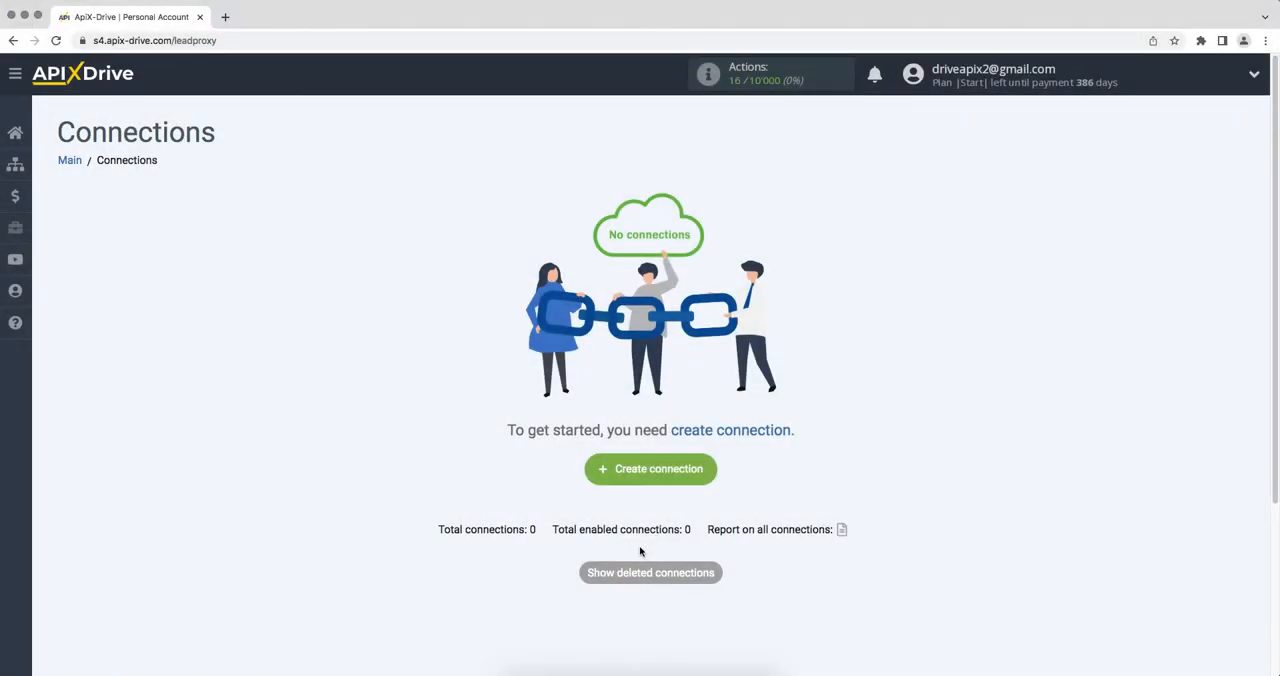
Create a new connection and set Zoho CRM as its data source system.
{"action": "left_click", "coordinate": [618, 471]}
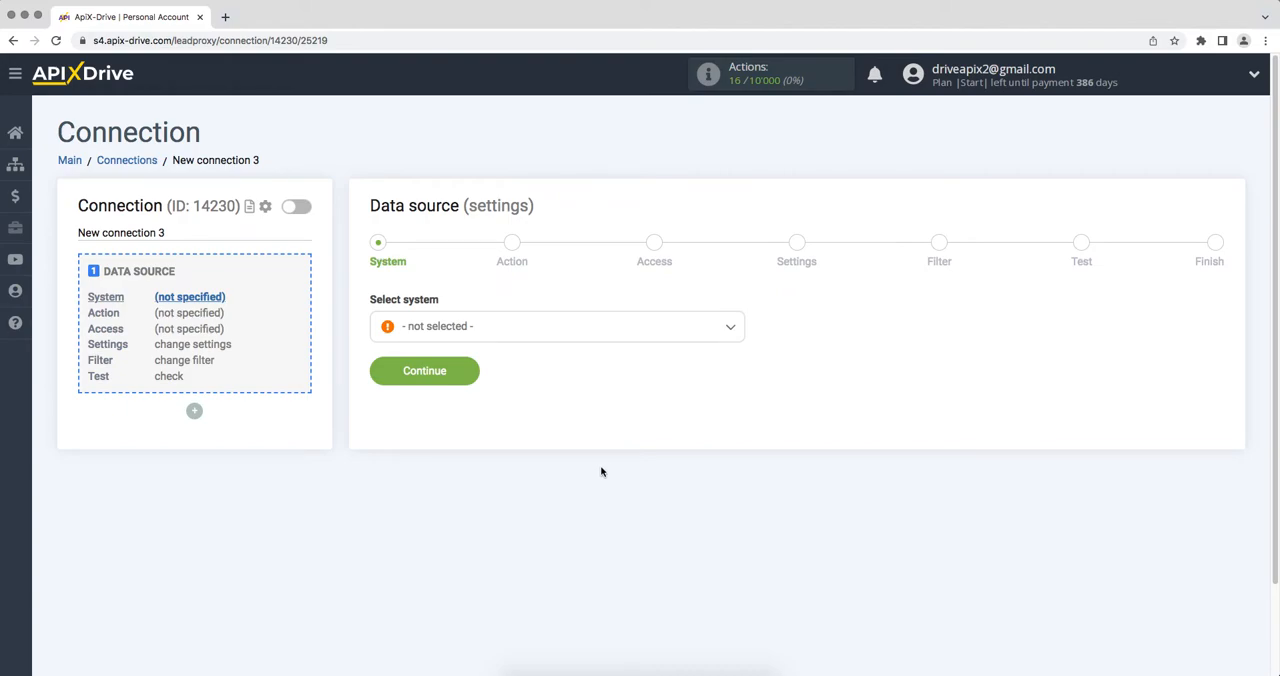
{"action": "left_click", "coordinate": [633, 328]}
{"action": "left_click_drag", "start_coordinate": [743, 355], "coordinate": [751, 569]}
{"action": "left_click", "coordinate": [480, 542]}
{"action": "left_click", "coordinate": [389, 386]}
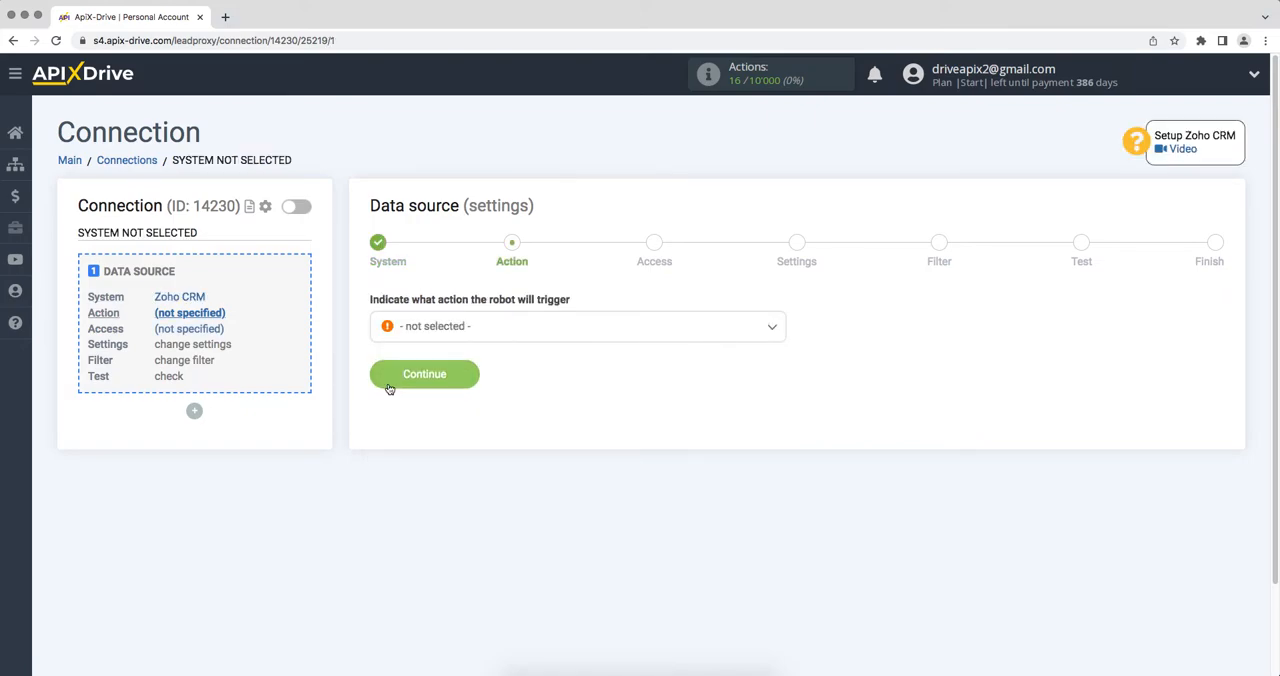
Set the data source action to Get CONTACTS (new) and continue to the access stage.
{"action": "left_click", "coordinate": [428, 330]}
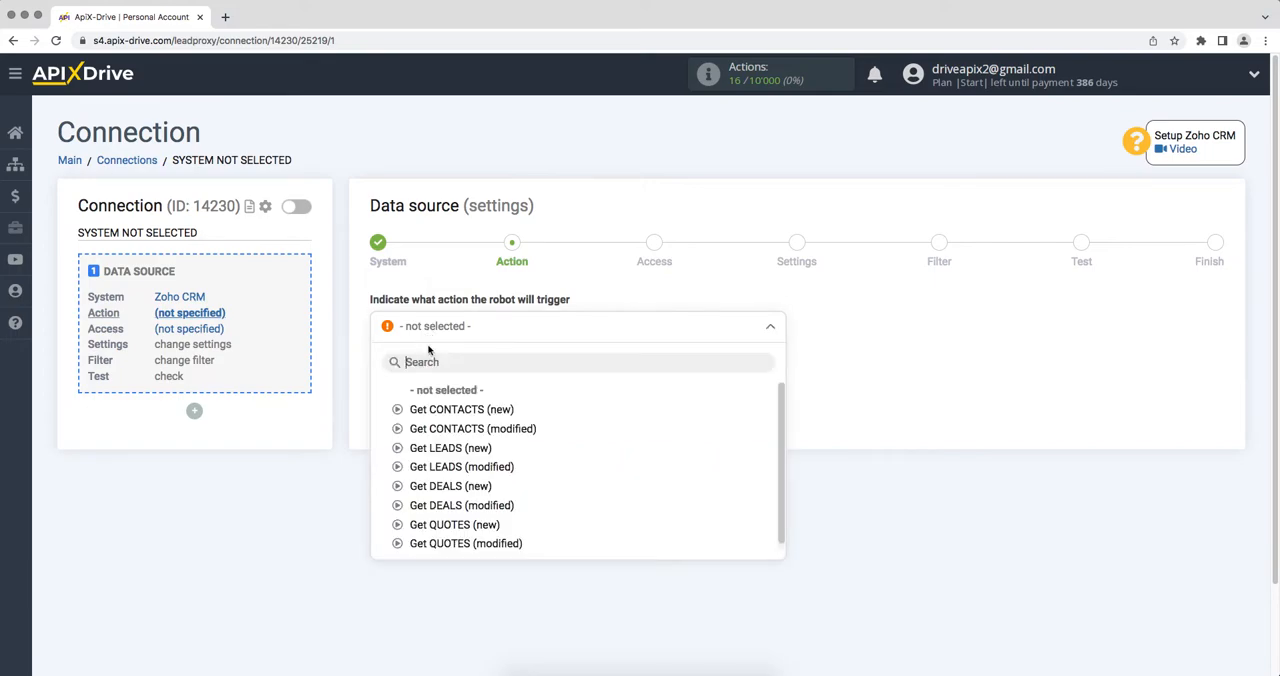
{"action": "left_click", "coordinate": [432, 409]}
{"action": "left_click", "coordinate": [388, 381]}
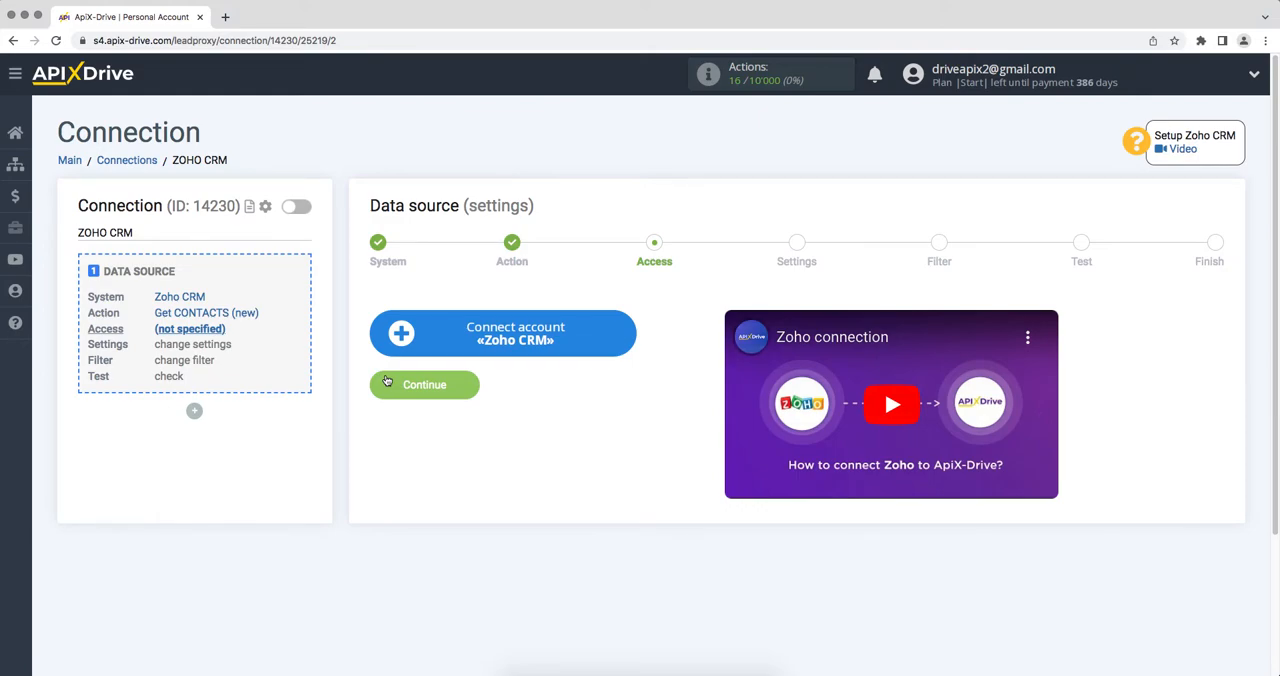
Connect a Zoho CRM account by signing in with the account email and password, and accept ApiX Drive's access request.
{"action": "left_click", "coordinate": [398, 348]}
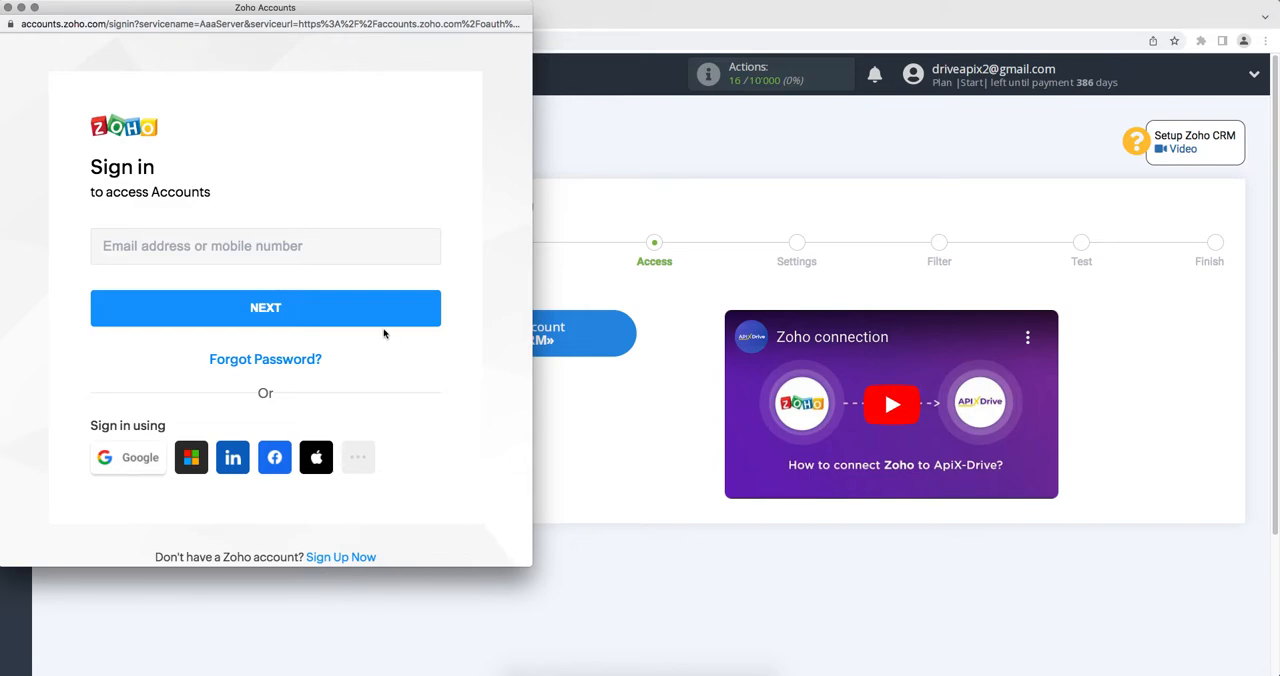
{"action": "left_click", "coordinate": [314, 250]}
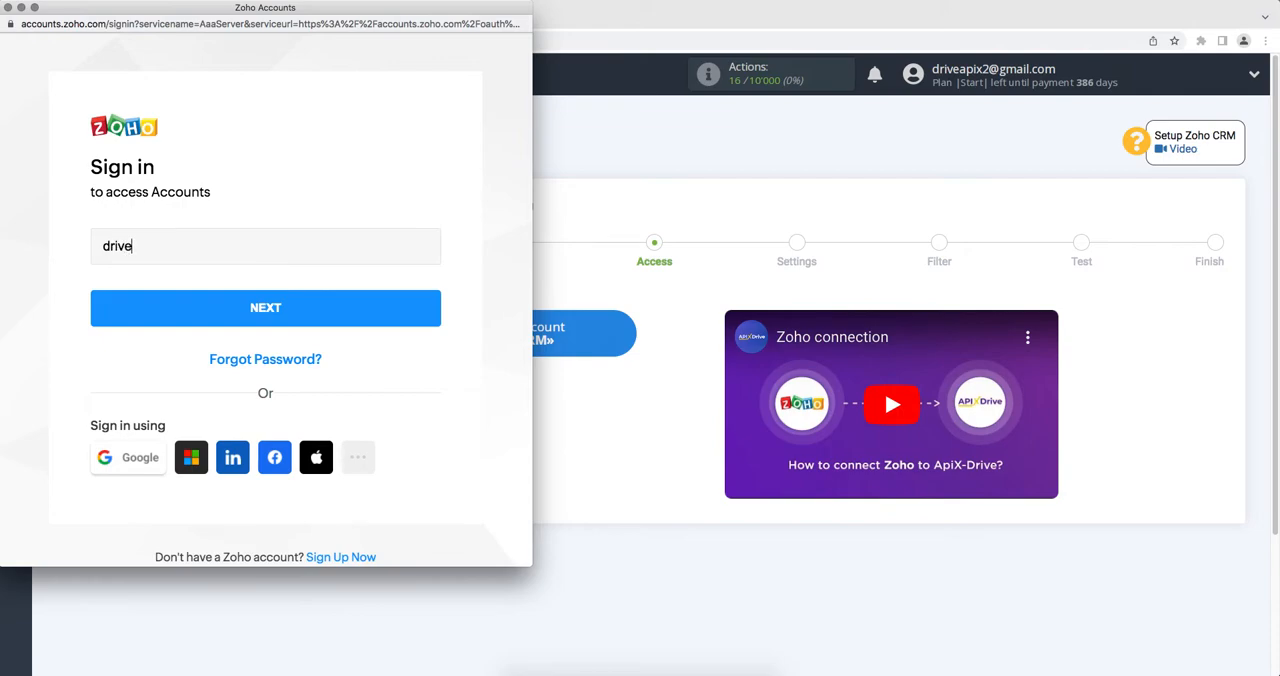
{"action": "left_click", "coordinate": [288, 307]}
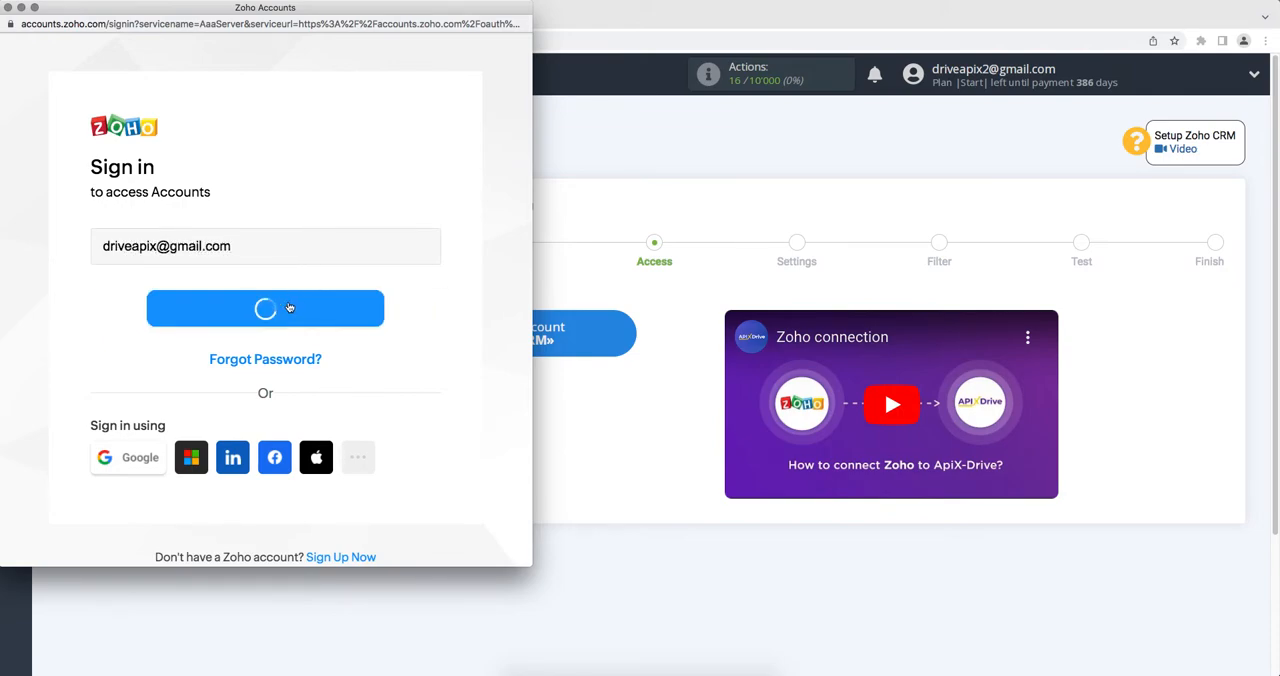
{"action": "type", "text": "••••••••"}
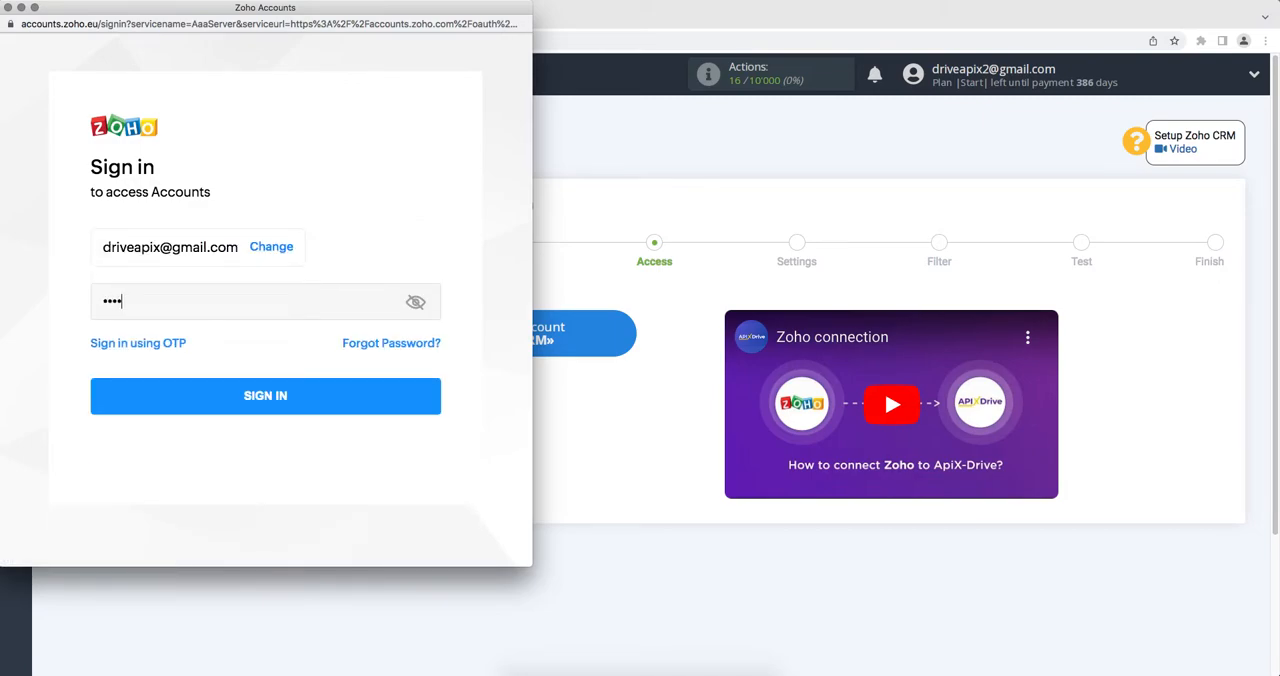
{"action": "left_click", "coordinate": [293, 398]}
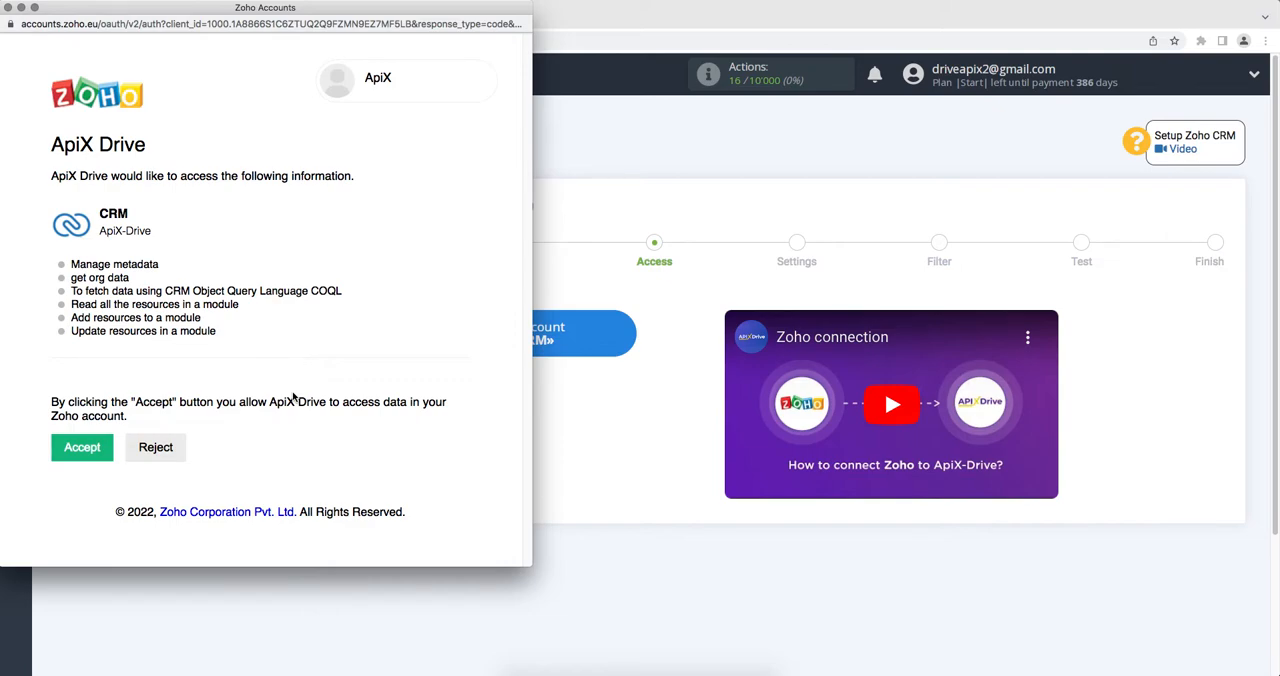
{"action": "left_click", "coordinate": [99, 447]}
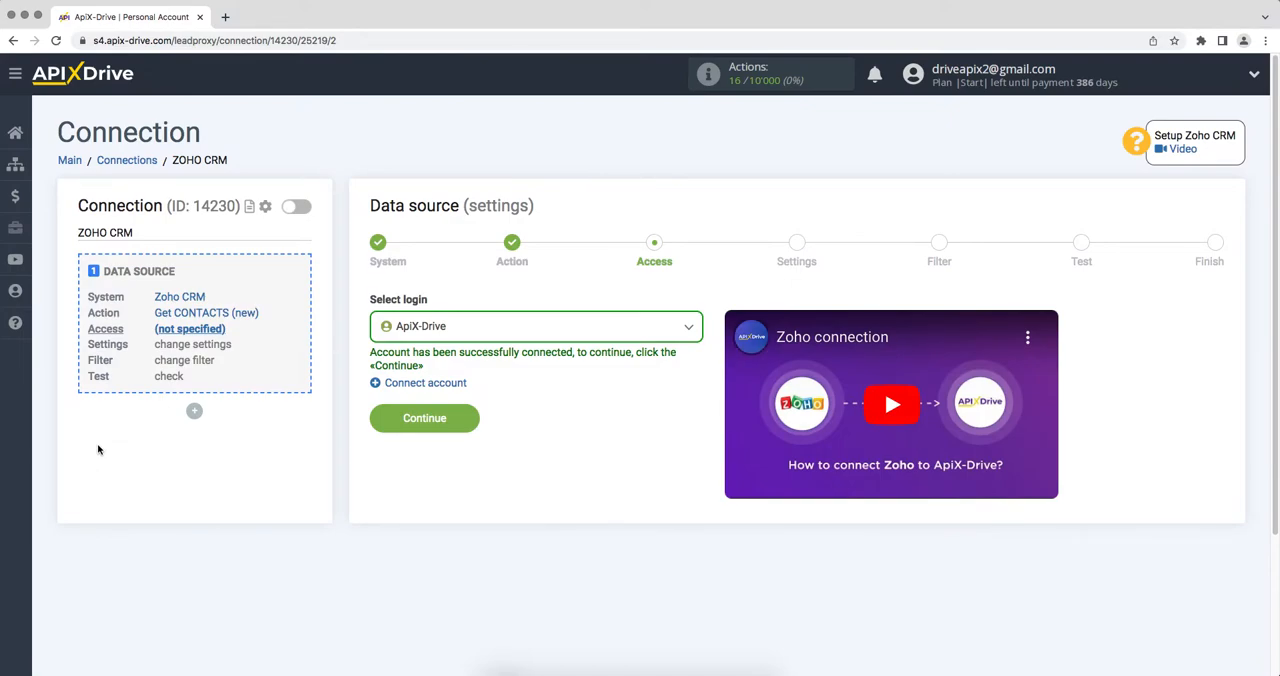
Choose the ApiX-Drive login for the Zoho CRM data source and continue to the settings stage.
{"action": "left_click", "coordinate": [449, 337]}
{"action": "left_click", "coordinate": [432, 430]}
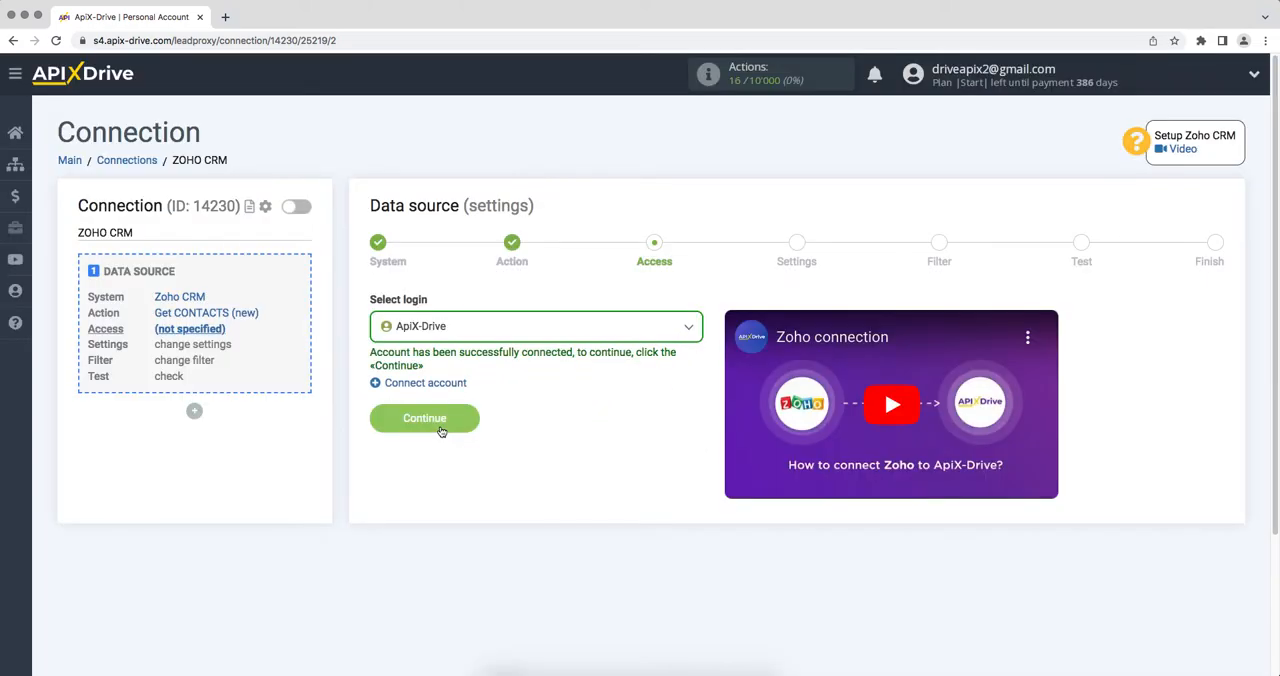
{"action": "left_click", "coordinate": [374, 424]}
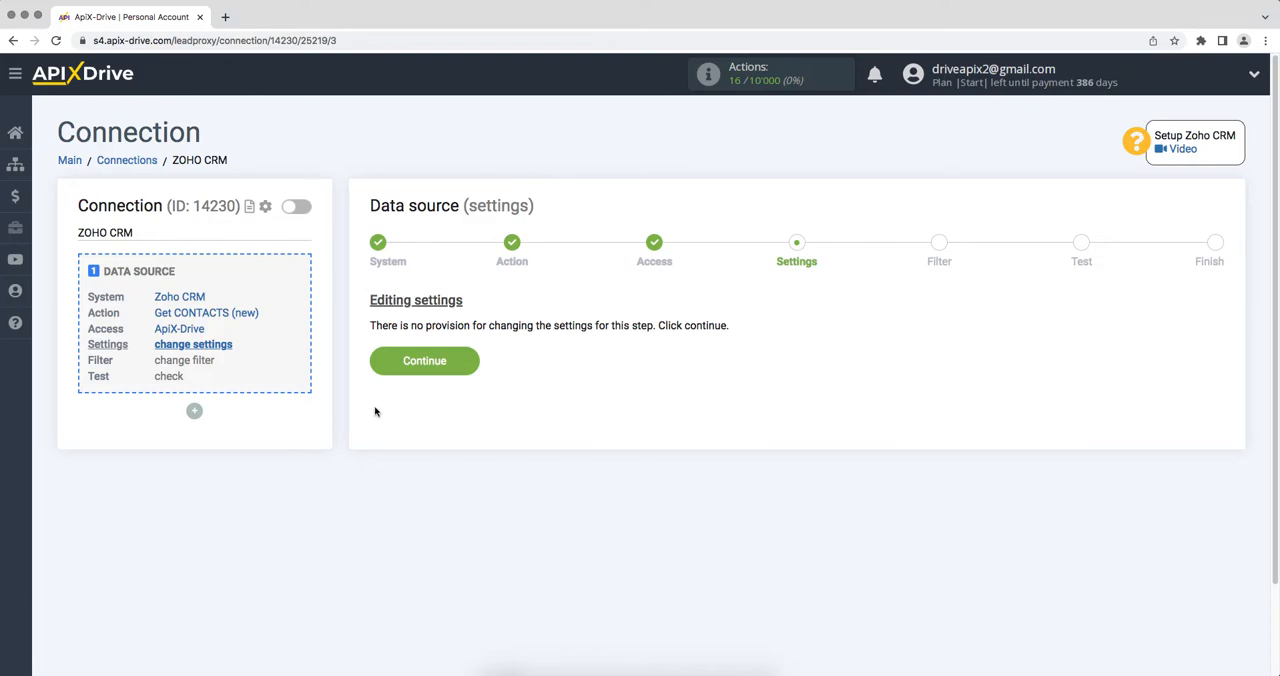
Continue past the source settings and filter without adding conditions, and accept the Zoho CRM test data.
{"action": "left_click", "coordinate": [384, 371]}
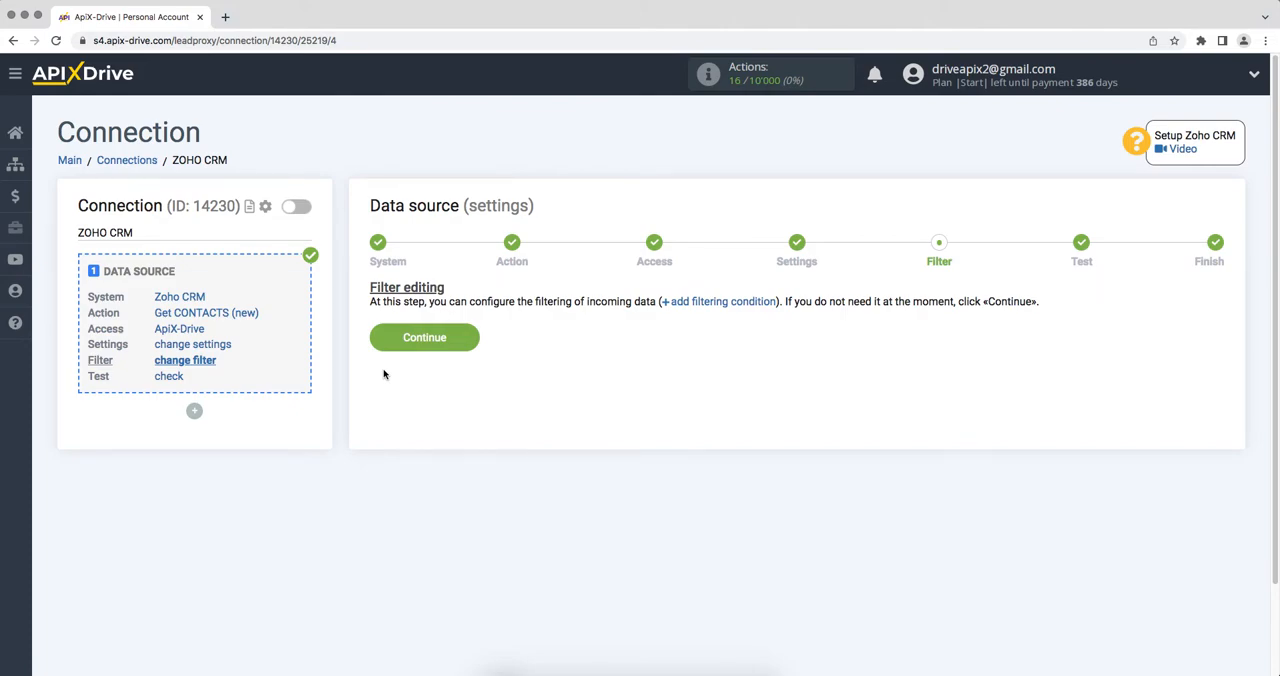
{"action": "left_click", "coordinate": [384, 340]}
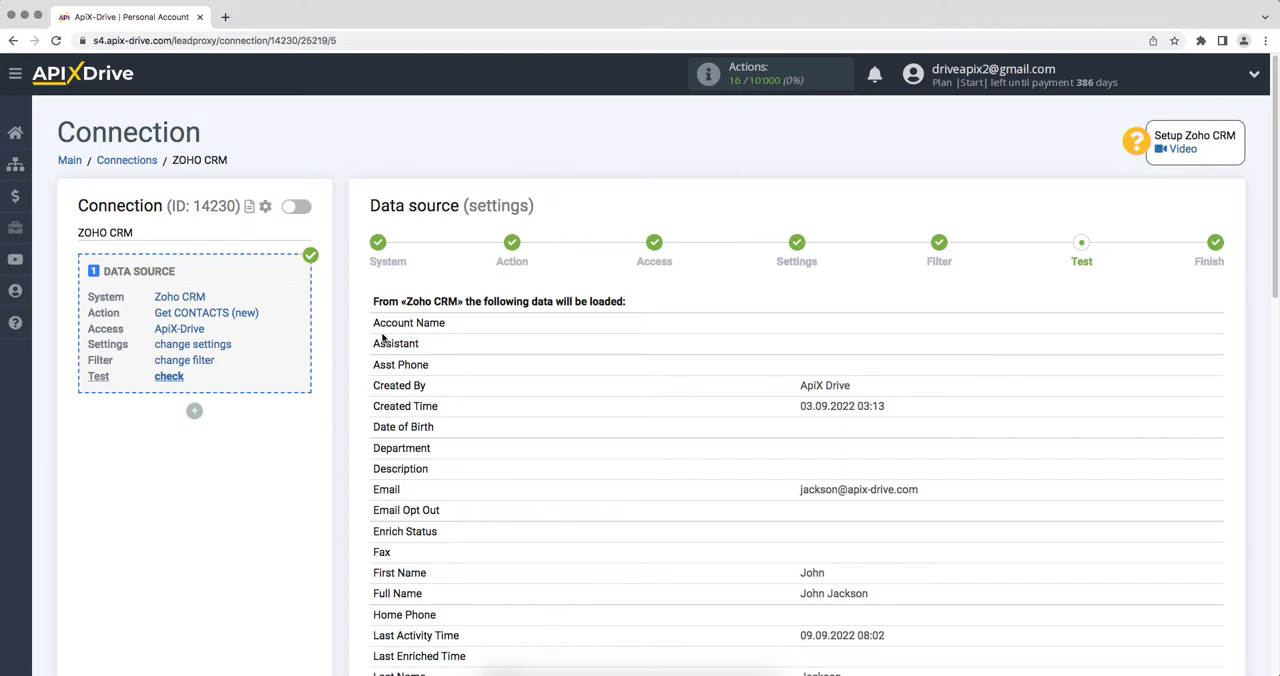
{"action": "scroll", "coordinate": [383, 340], "scroll_direction": "down", "scroll_amount": 10}
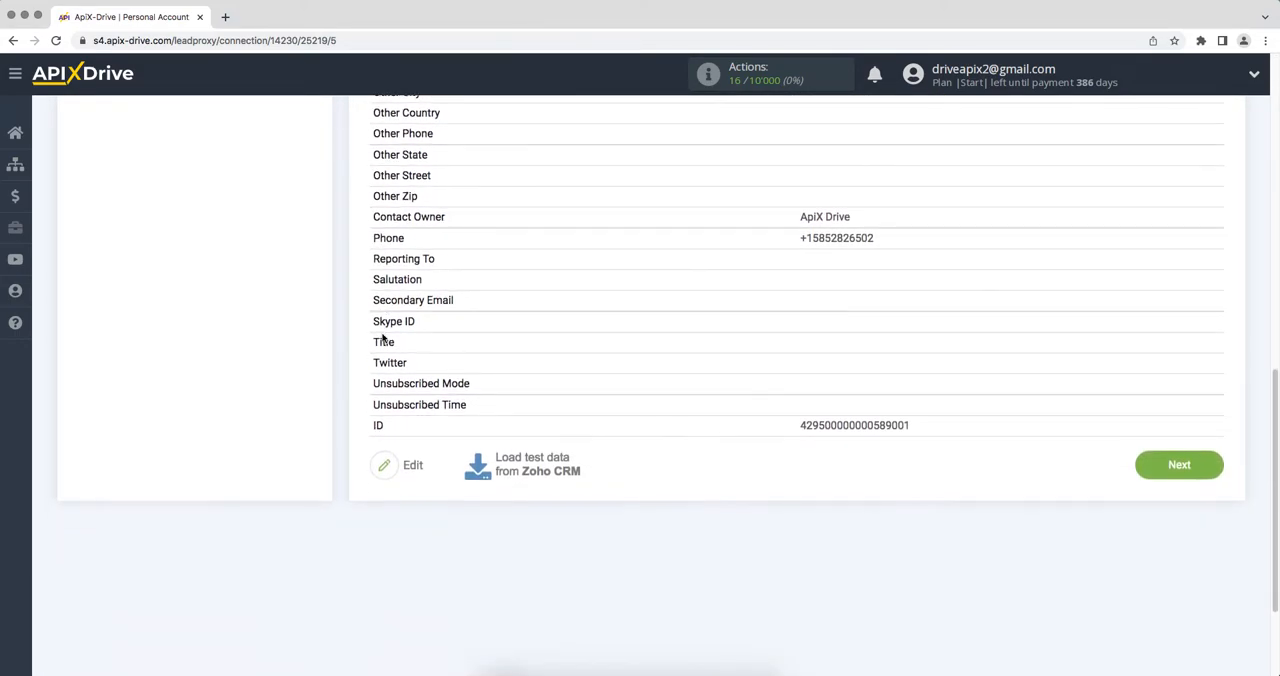
{"action": "left_click", "coordinate": [1177, 478]}
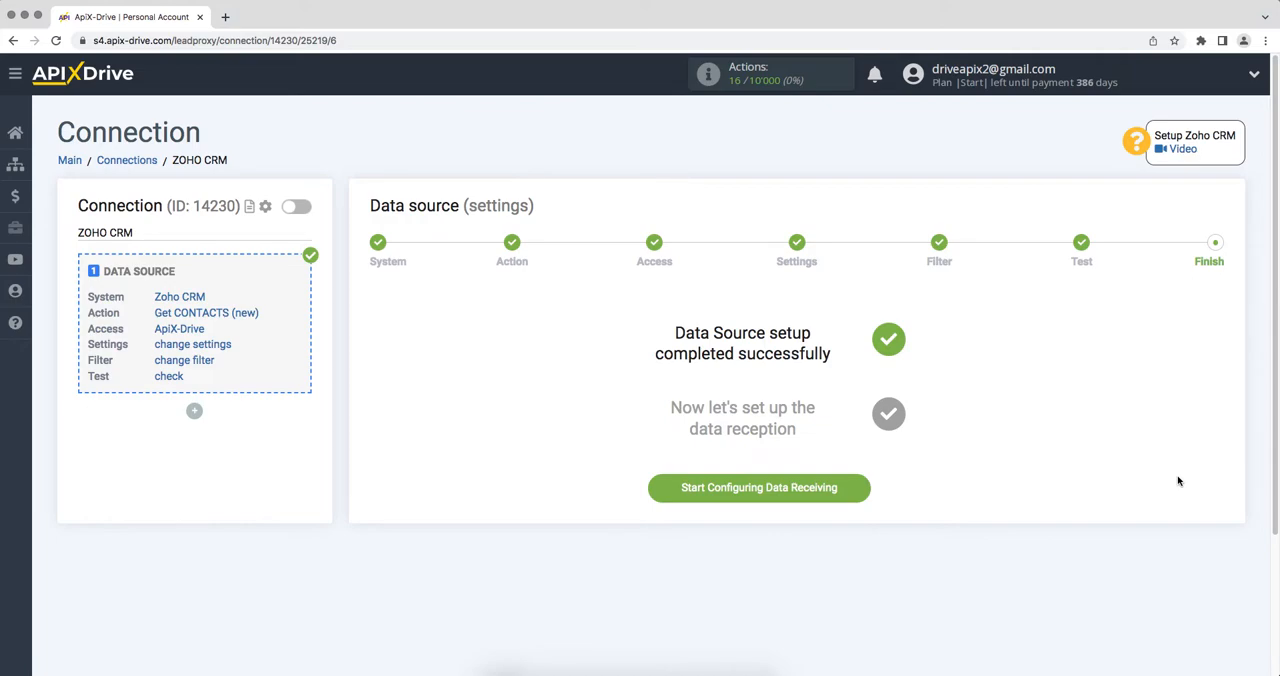
Start configuring data receiving and set Simla as the data destination system.
{"action": "left_click", "coordinate": [703, 489]}
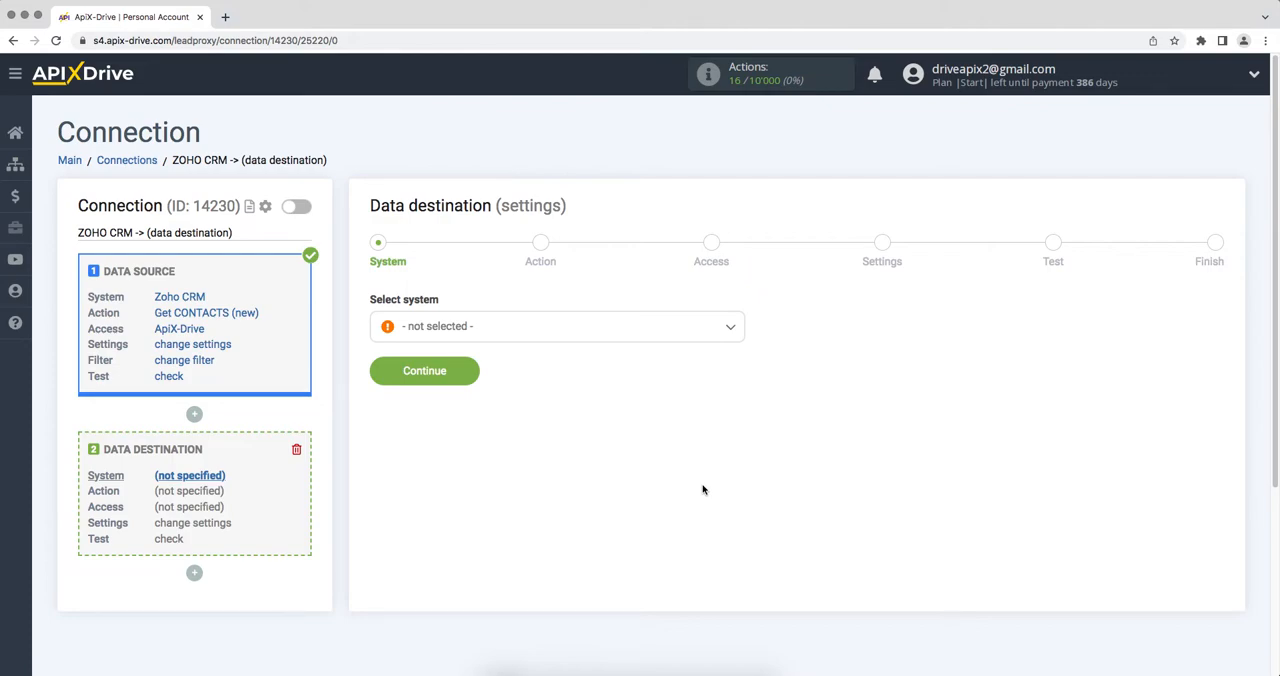
{"action": "left_click", "coordinate": [645, 337]}
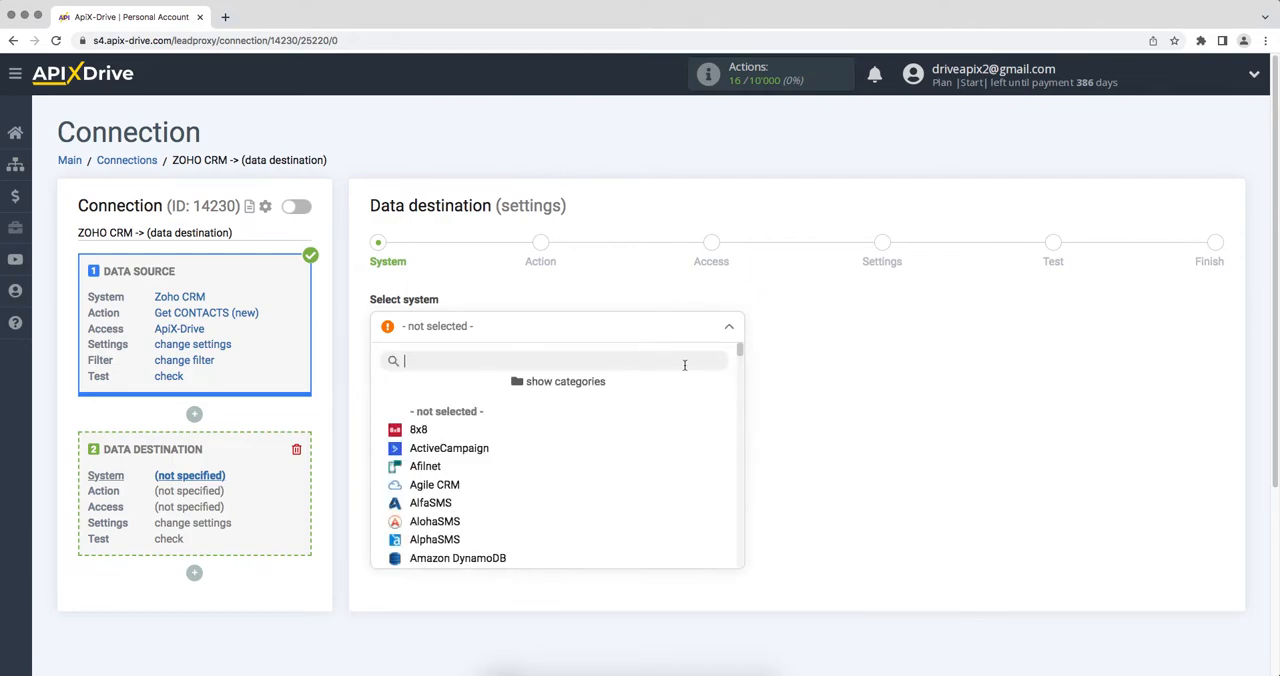
{"action": "left_click_drag", "start_coordinate": [742, 350], "coordinate": [741, 509]}
{"action": "left_click", "coordinate": [398, 398]}
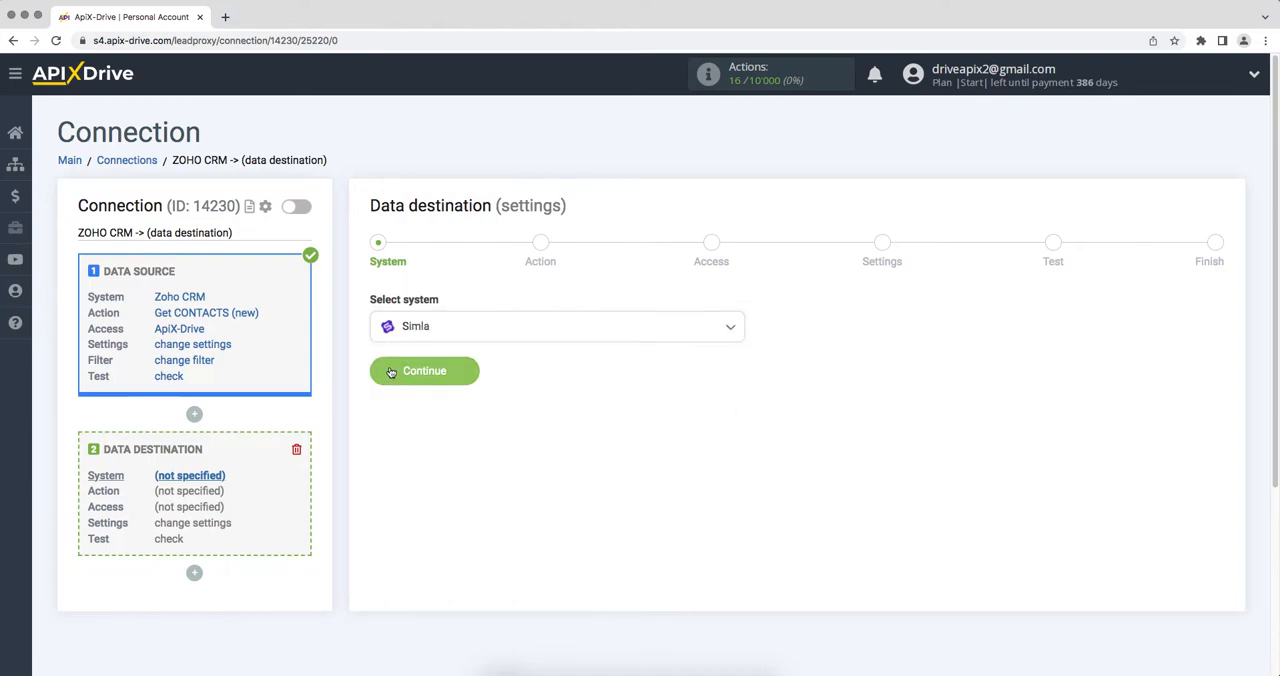
{"action": "left_click", "coordinate": [390, 374]}
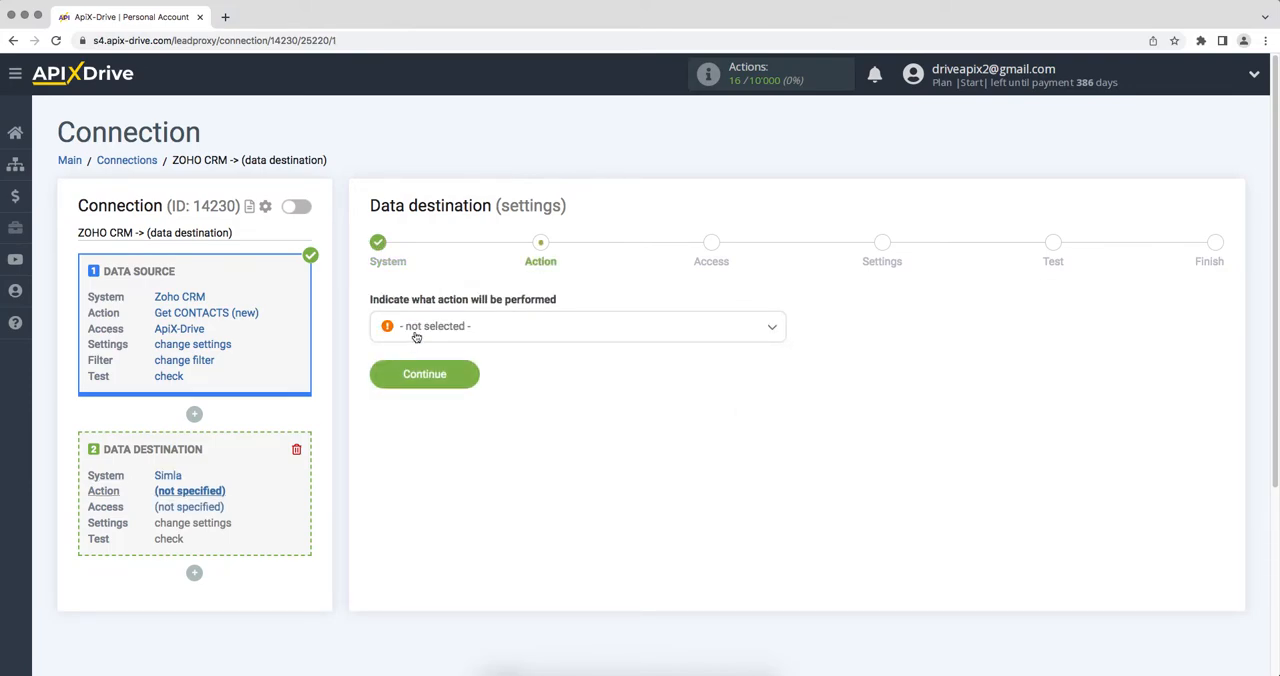
Set the data destination action to Create ORDER and continue to the access stage.
{"action": "left_click", "coordinate": [414, 336]}
{"action": "left_click", "coordinate": [418, 431]}
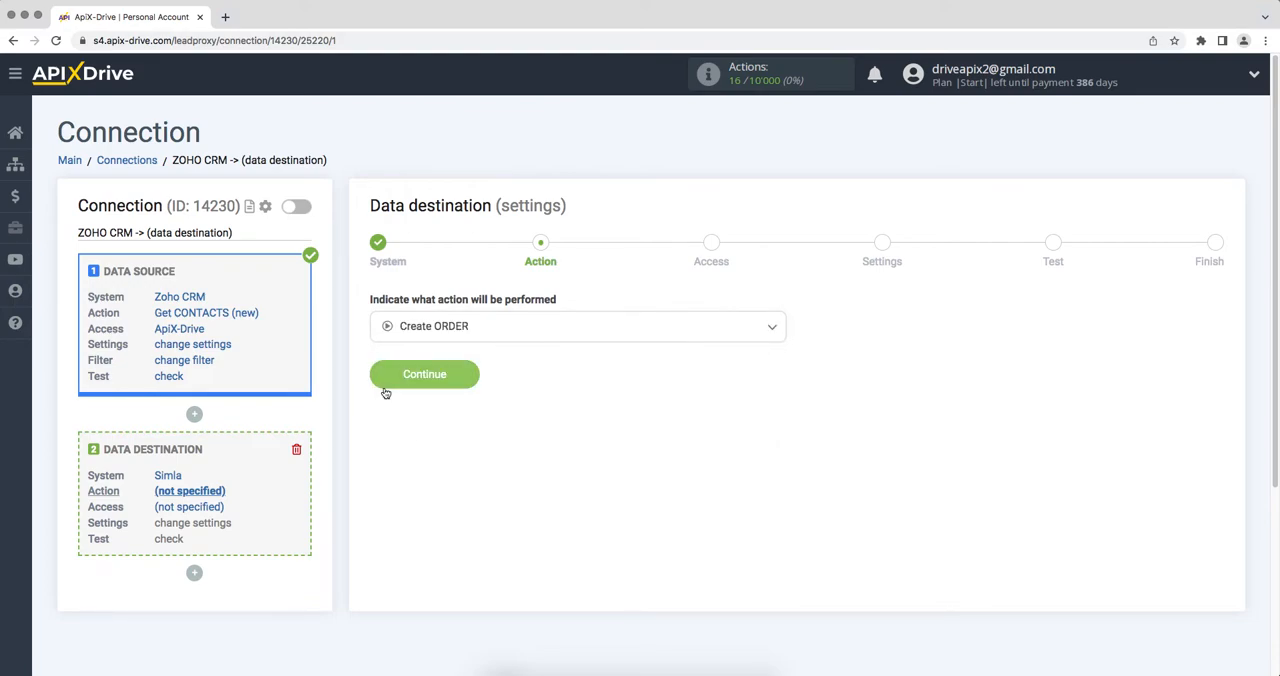
{"action": "left_click", "coordinate": [386, 390]}
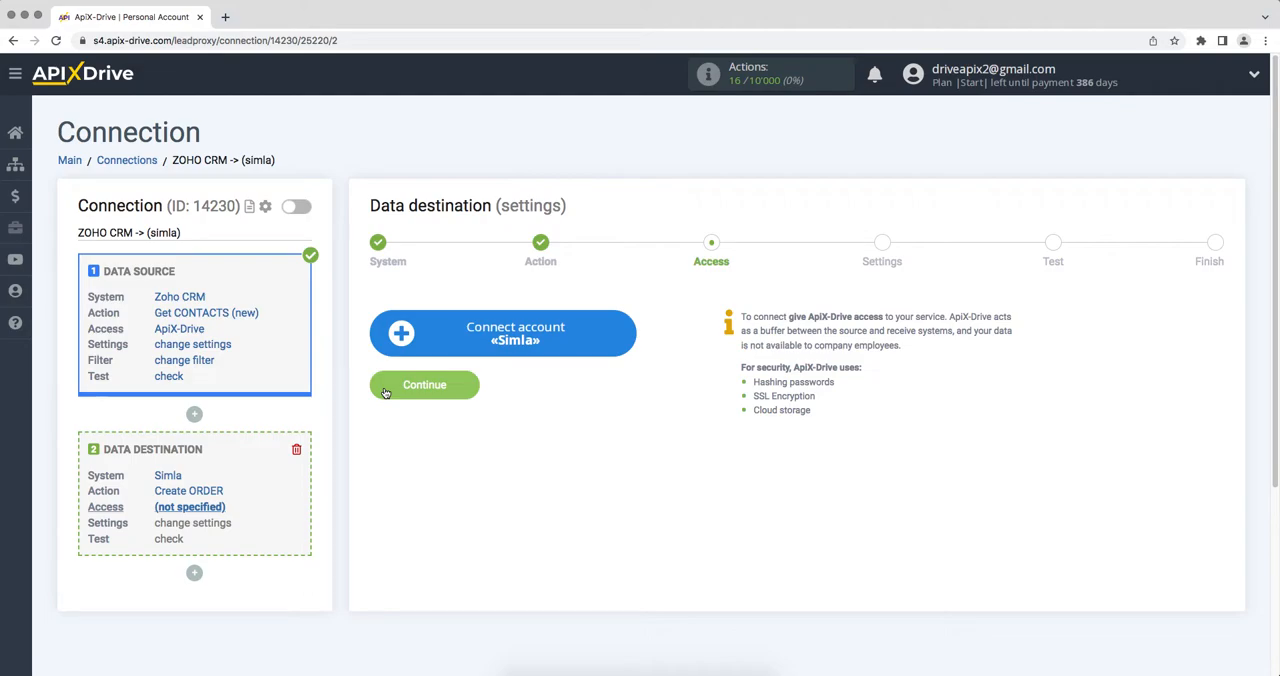
Start connecting a Simla account, copy the domain apix-drive.simla.com from Simla's web address and paste it as the API Domain.
{"action": "left_click", "coordinate": [398, 348]}
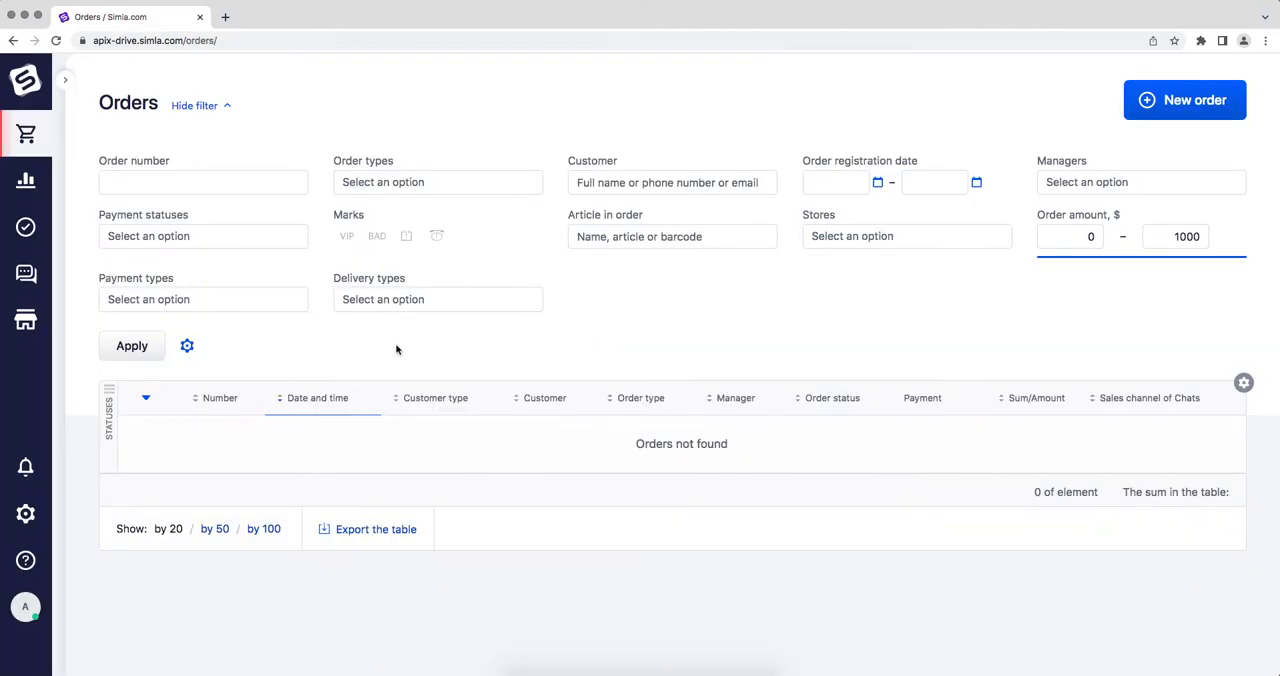
{"action": "left_click", "coordinate": [390, 40]}
{"action": "left_click_drag", "start_coordinate": [215, 40], "coordinate": [124, 40]}
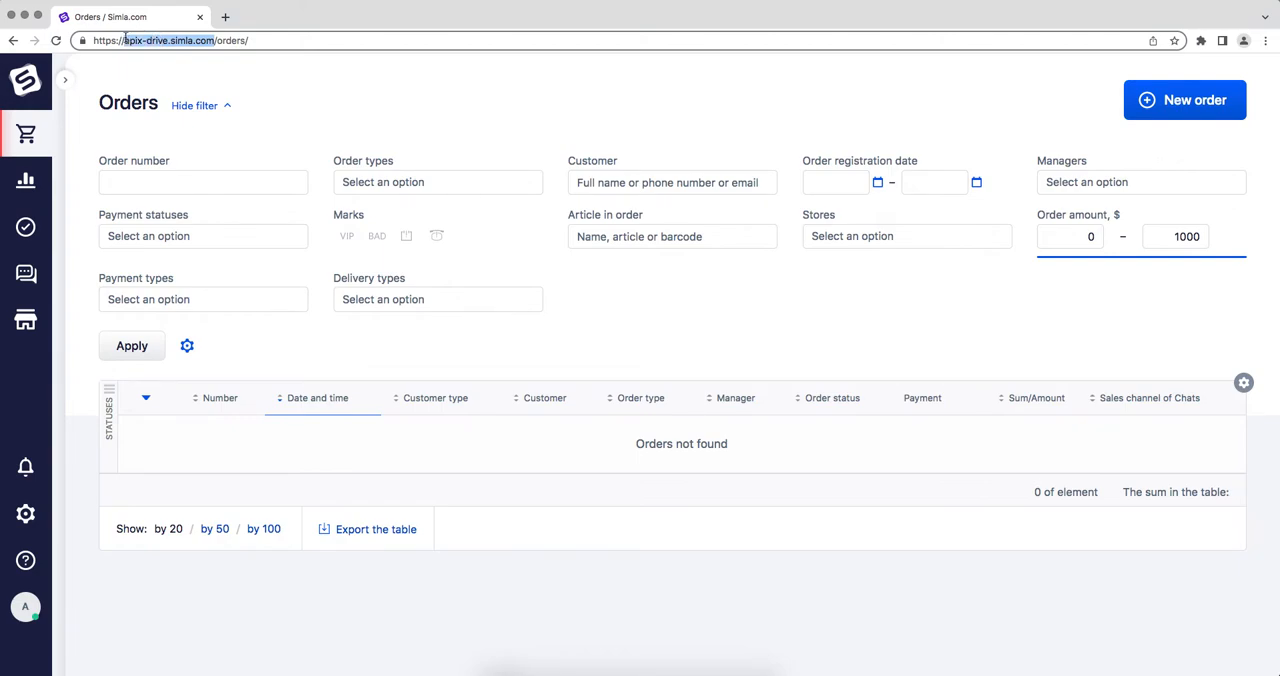
{"action": "right_click", "coordinate": [138, 40]}
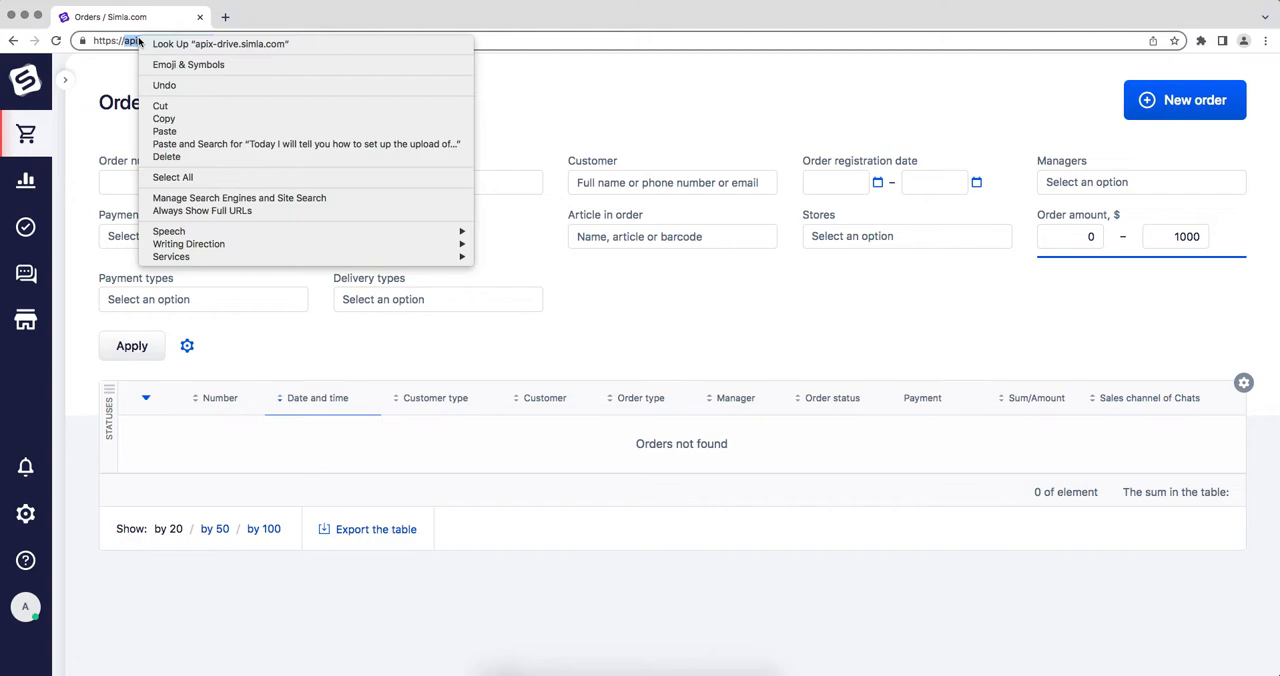
{"action": "left_click", "coordinate": [164, 119]}
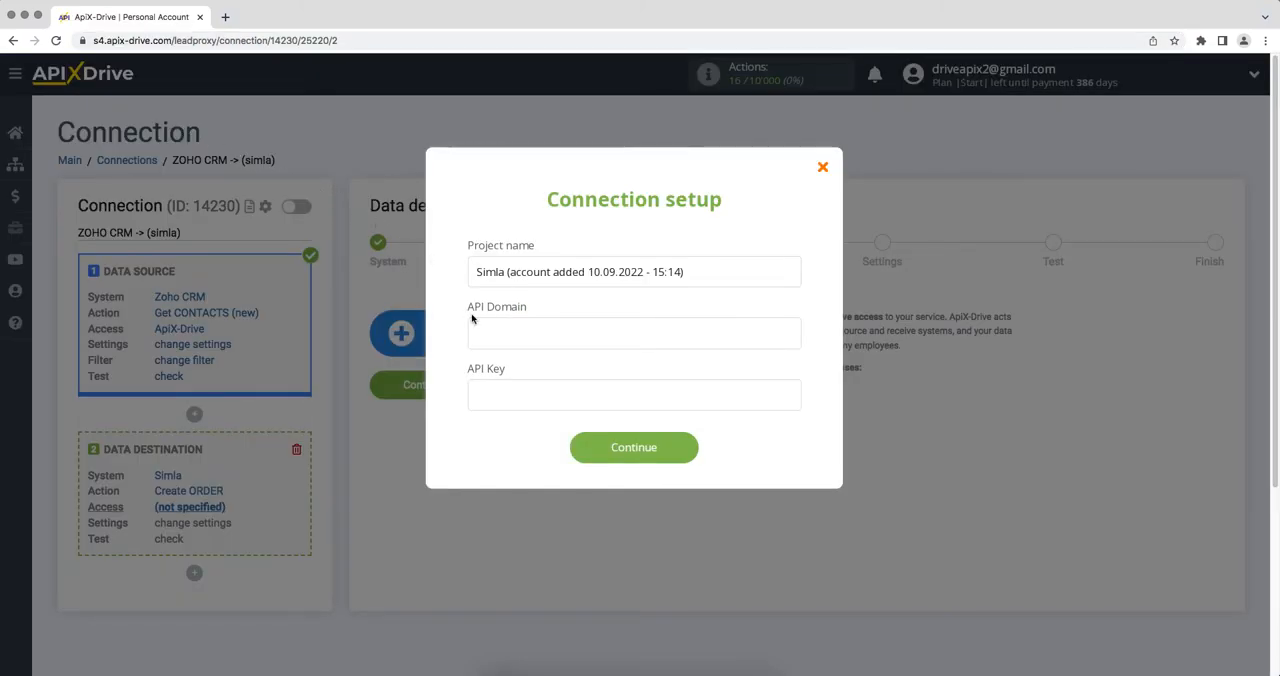
{"action": "right_click", "coordinate": [479, 333]}
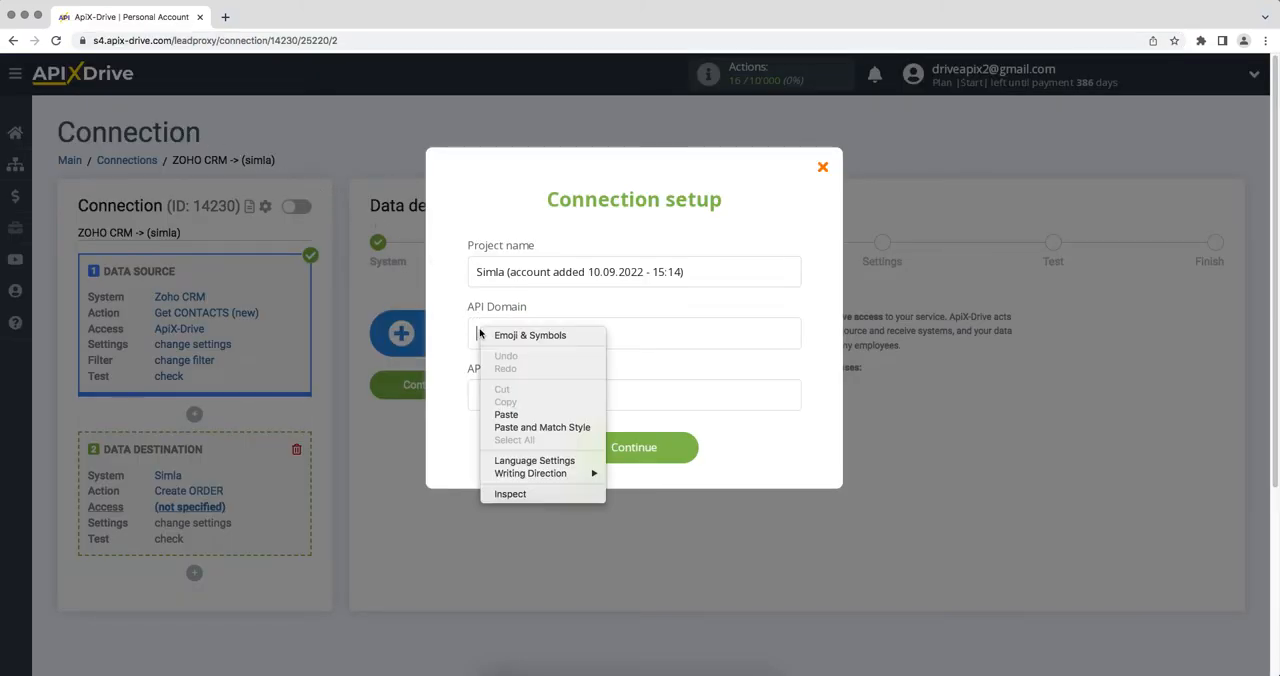
{"action": "left_click", "coordinate": [506, 414]}
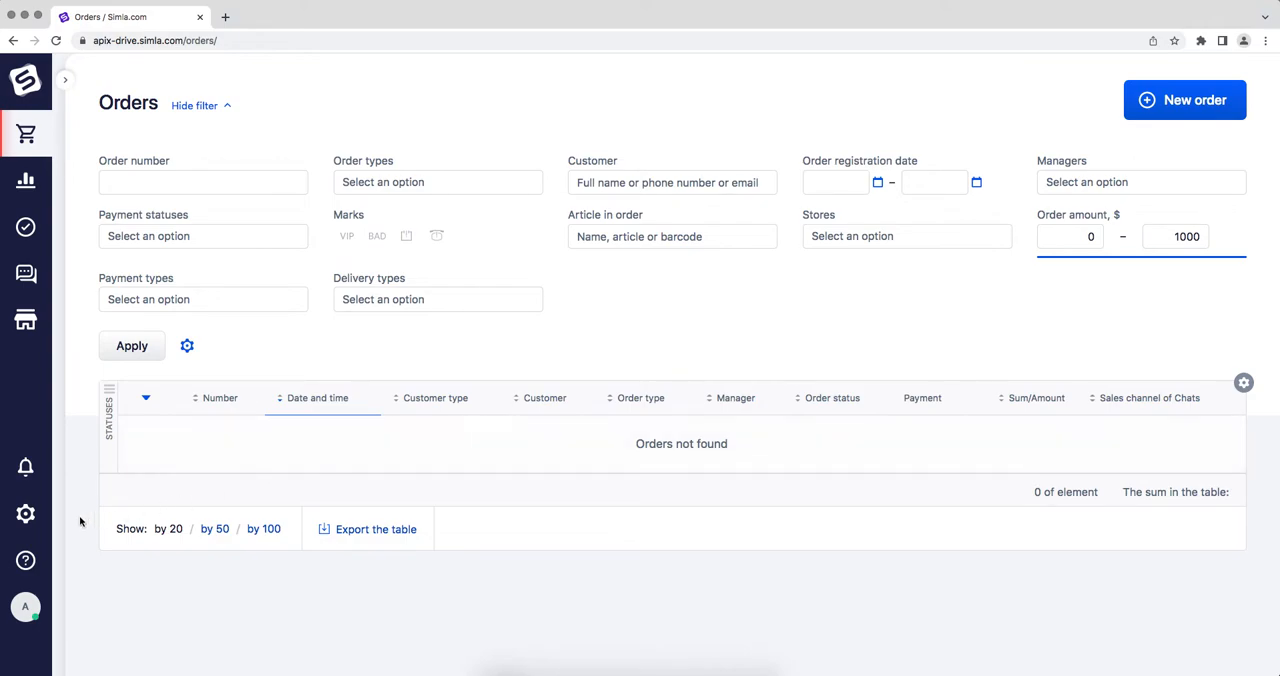
In Simla, open the API access keys in the integration settings and start adding a new key.
{"action": "mouse_move", "coordinate": [26, 513]}
{"action": "left_click", "coordinate": [240, 463]}
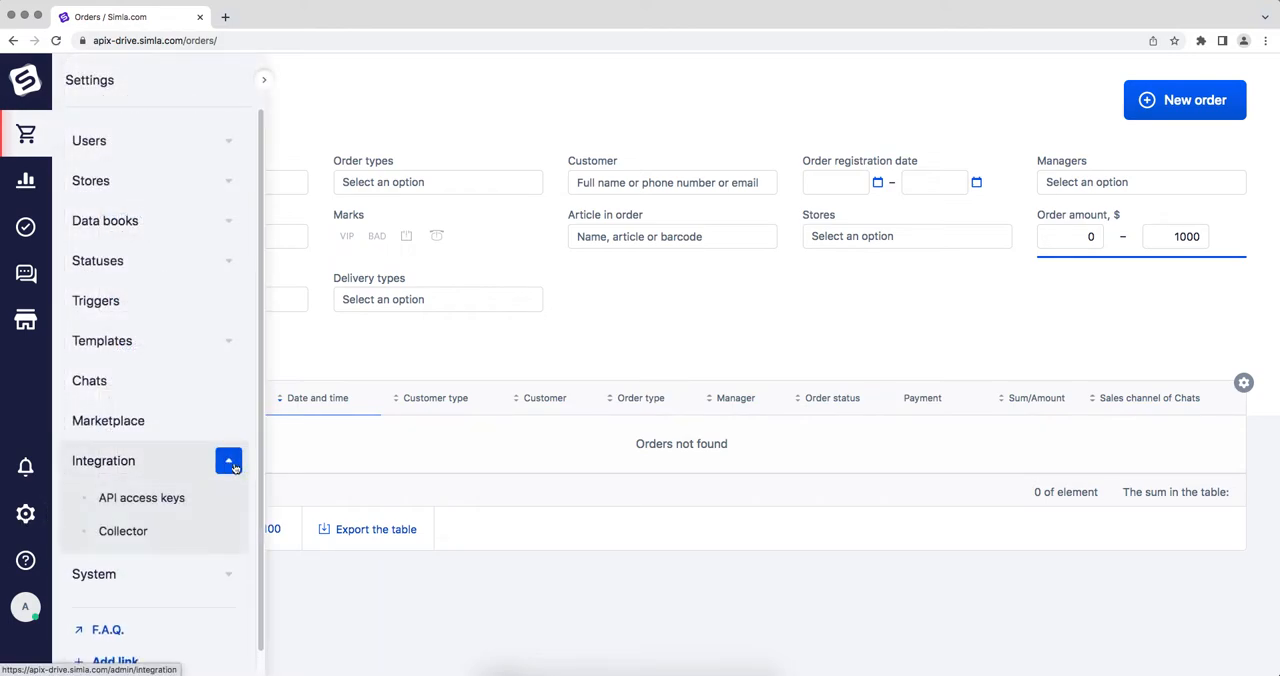
{"action": "left_click", "coordinate": [128, 500]}
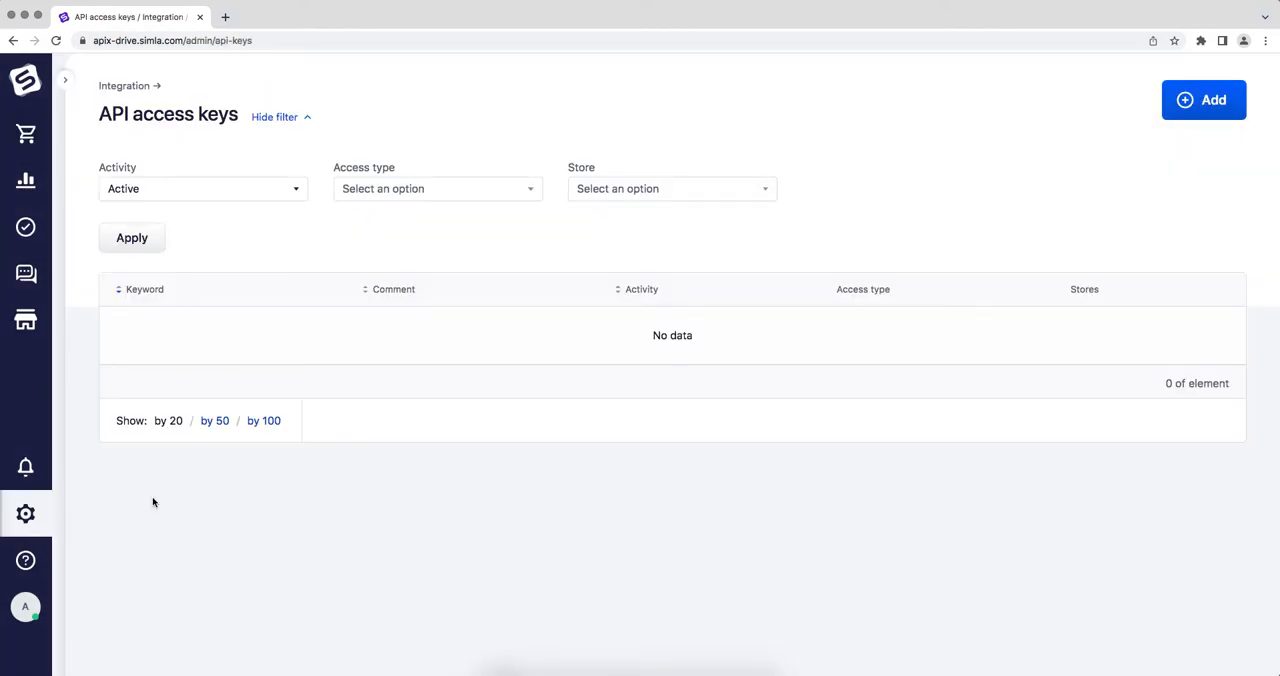
{"action": "left_click", "coordinate": [1174, 111]}
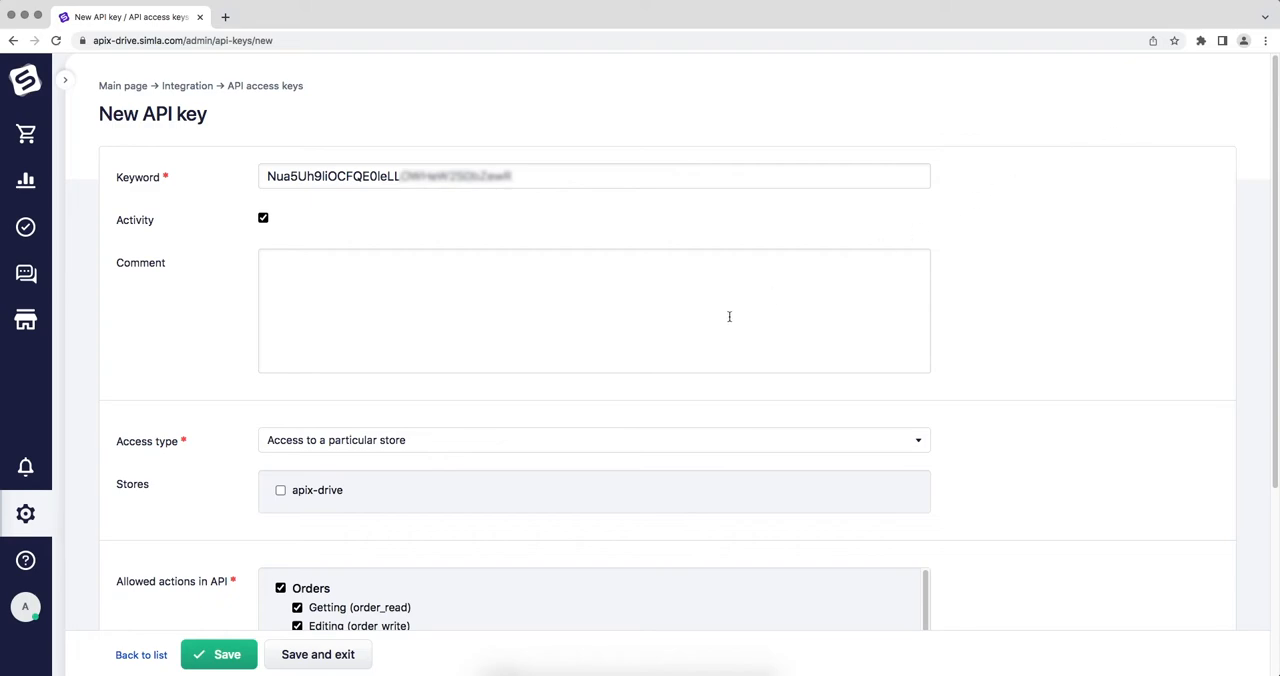
Grant the new API key access to the apix-drive store, enter the comment ApiX-Drive, review the allowed actions and save the key.
{"action": "left_click", "coordinate": [280, 490]}
{"action": "left_click", "coordinate": [289, 336]}
{"action": "type", "text": "ApiX-Drive"}
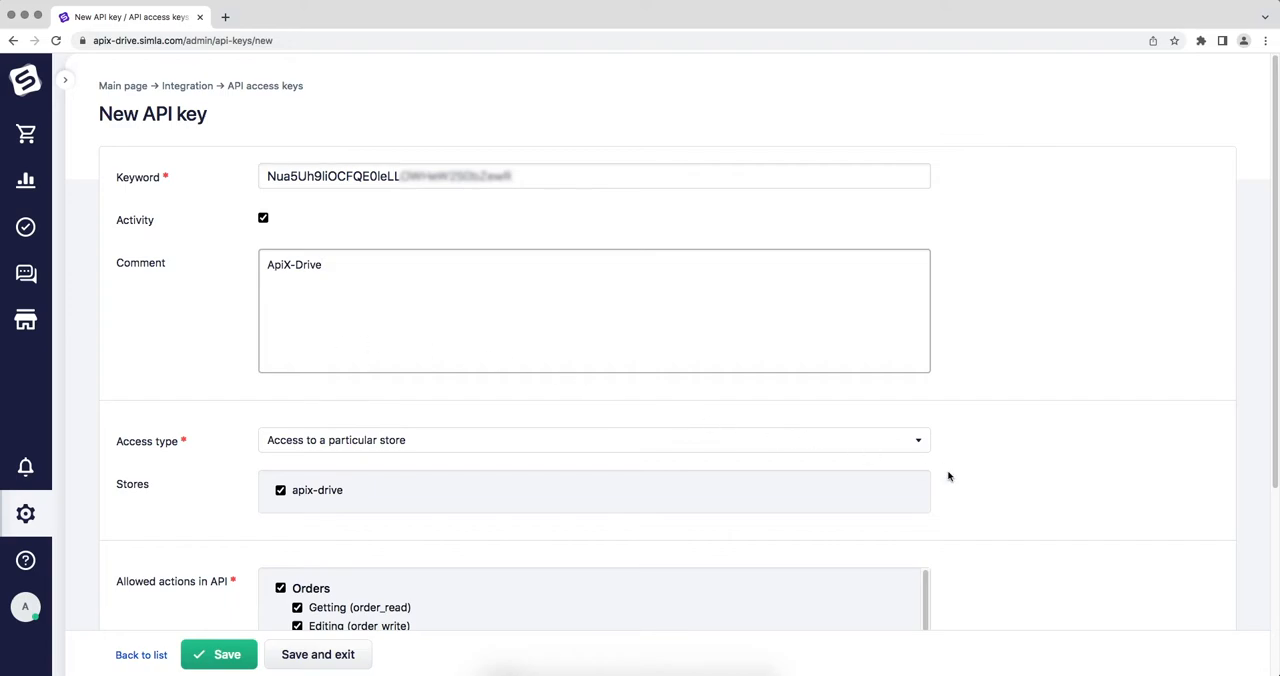
{"action": "scroll", "coordinate": [950, 474], "scroll_direction": "down", "scroll_amount": 5}
{"action": "left_click_drag", "start_coordinate": [928, 332], "coordinate": [938, 521]}
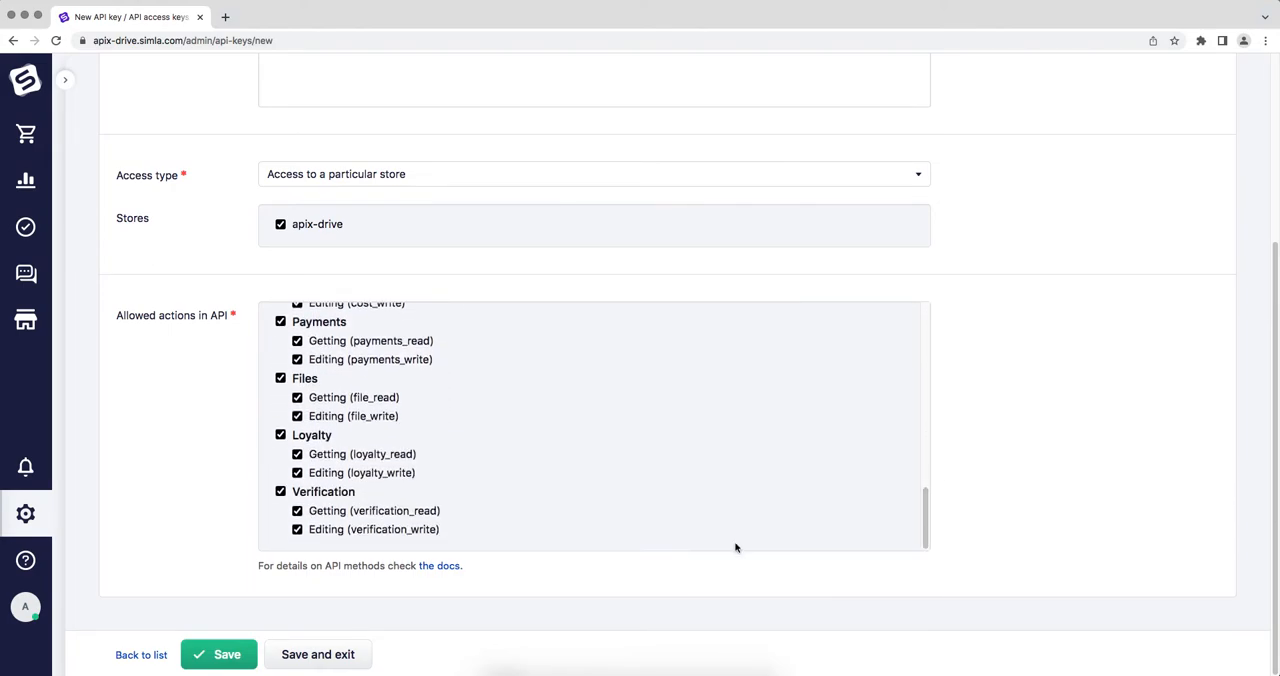
{"action": "left_click", "coordinate": [218, 655]}
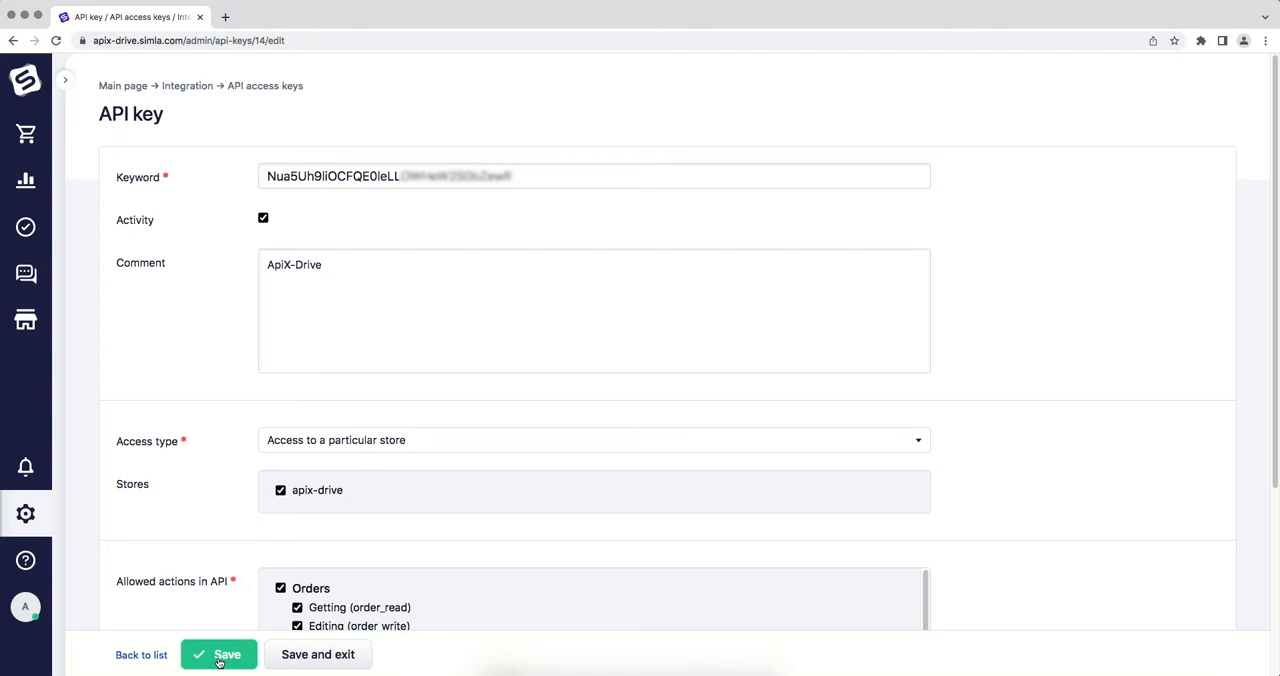
Copy the new API key from Simla, paste it as the API Key in the ApiX-Drive connection setup and continue.
{"action": "left_click", "coordinate": [599, 180]}
{"action": "left_click_drag", "start_coordinate": [494, 182], "coordinate": [275, 178]}
{"action": "right_click", "coordinate": [276, 177]}
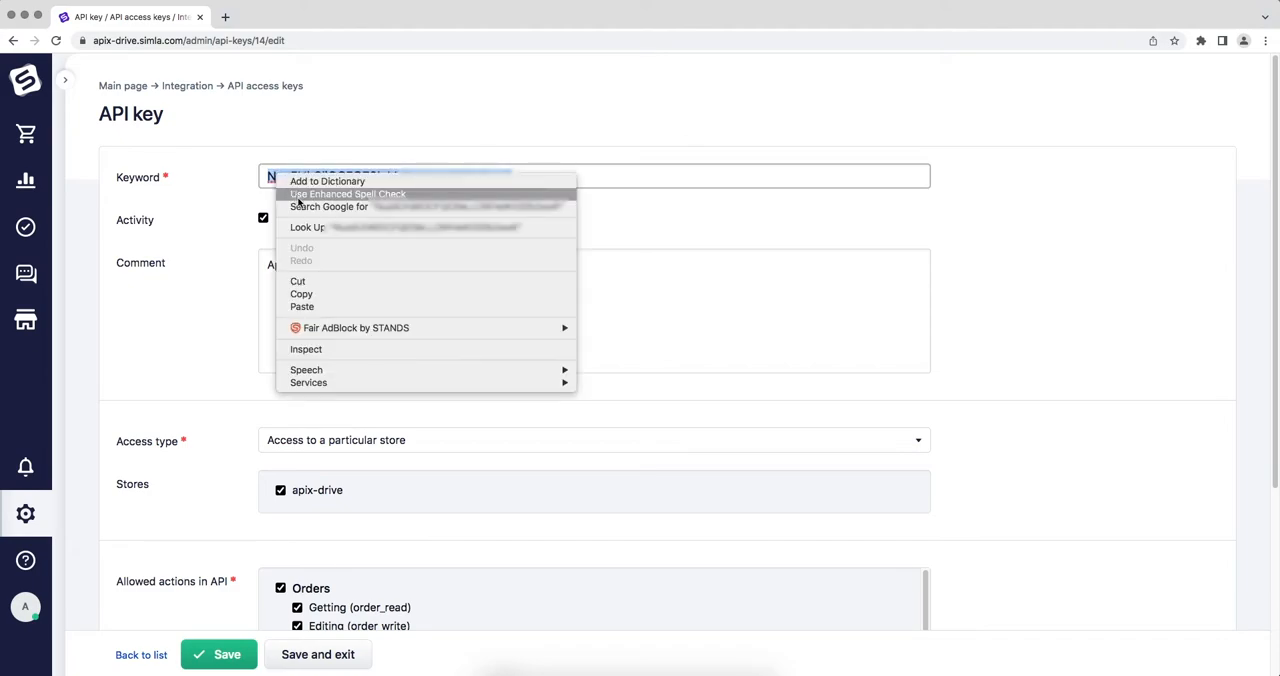
{"action": "left_click", "coordinate": [315, 292]}
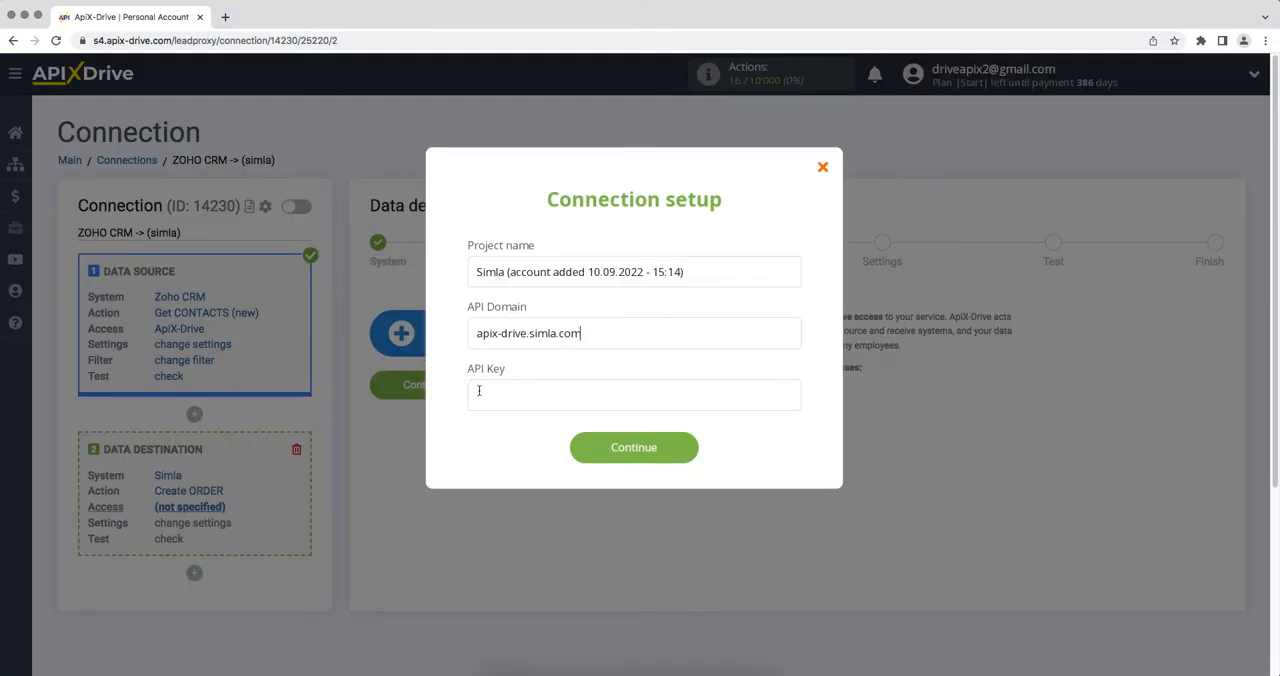
{"action": "right_click", "coordinate": [490, 395]}
{"action": "left_click", "coordinate": [517, 483]}
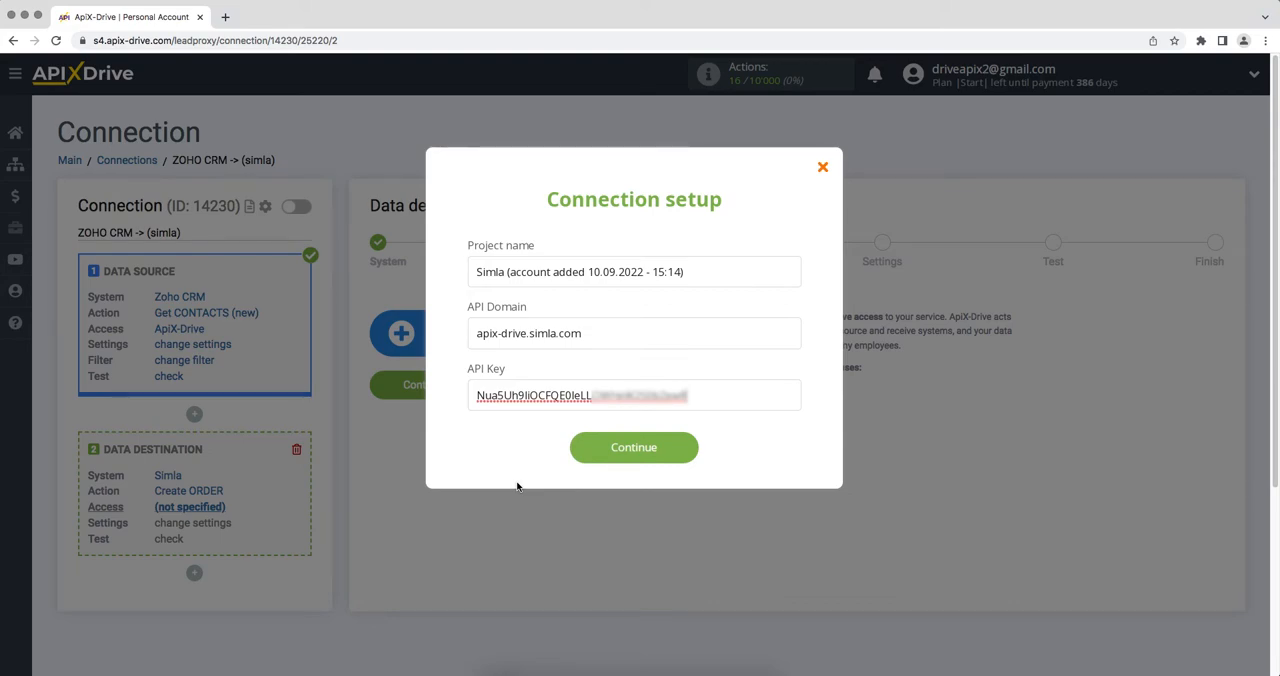
{"action": "left_click", "coordinate": [592, 459]}
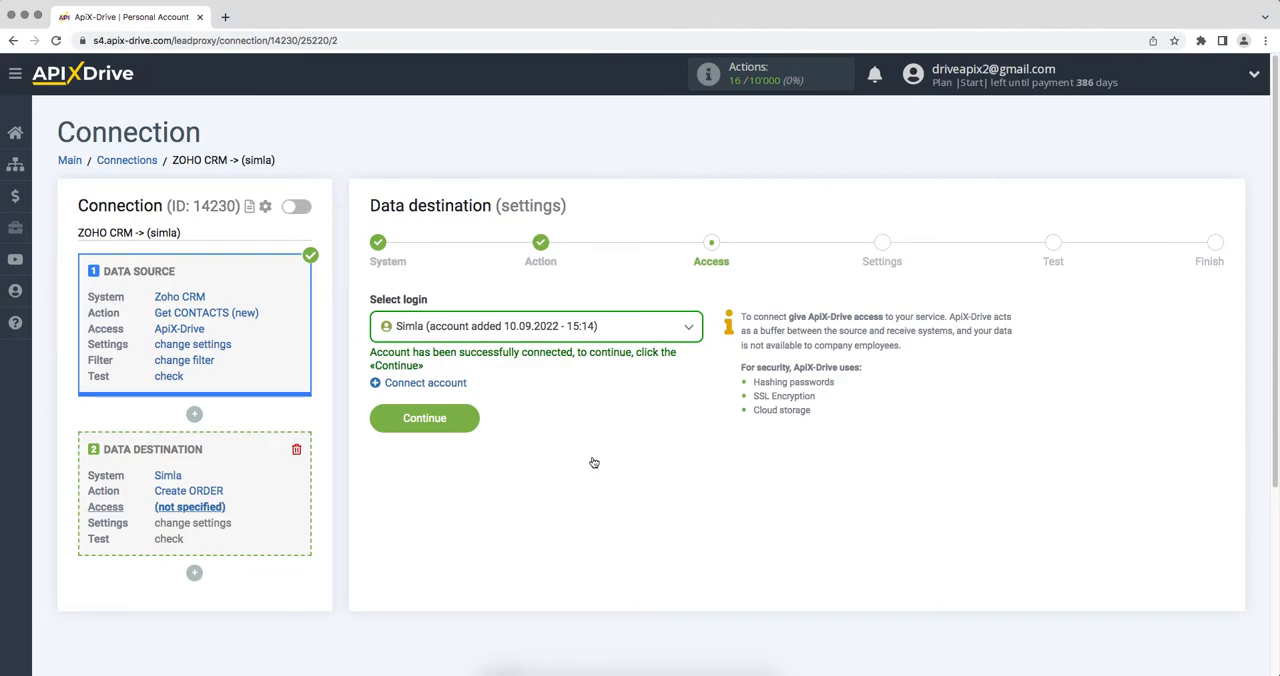
Select the newly connected Simla account as the data destination login and continue to the settings stage.
{"action": "left_click", "coordinate": [571, 338]}
{"action": "left_click", "coordinate": [585, 430]}
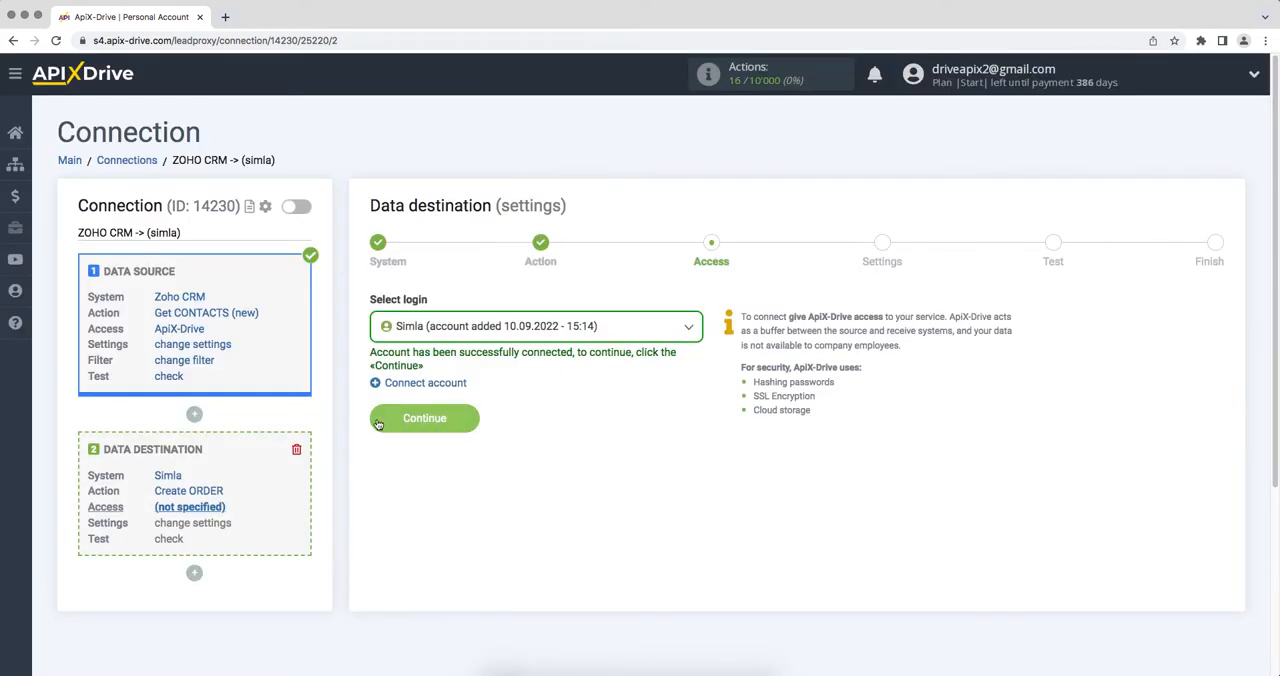
{"action": "left_click", "coordinate": [380, 424]}
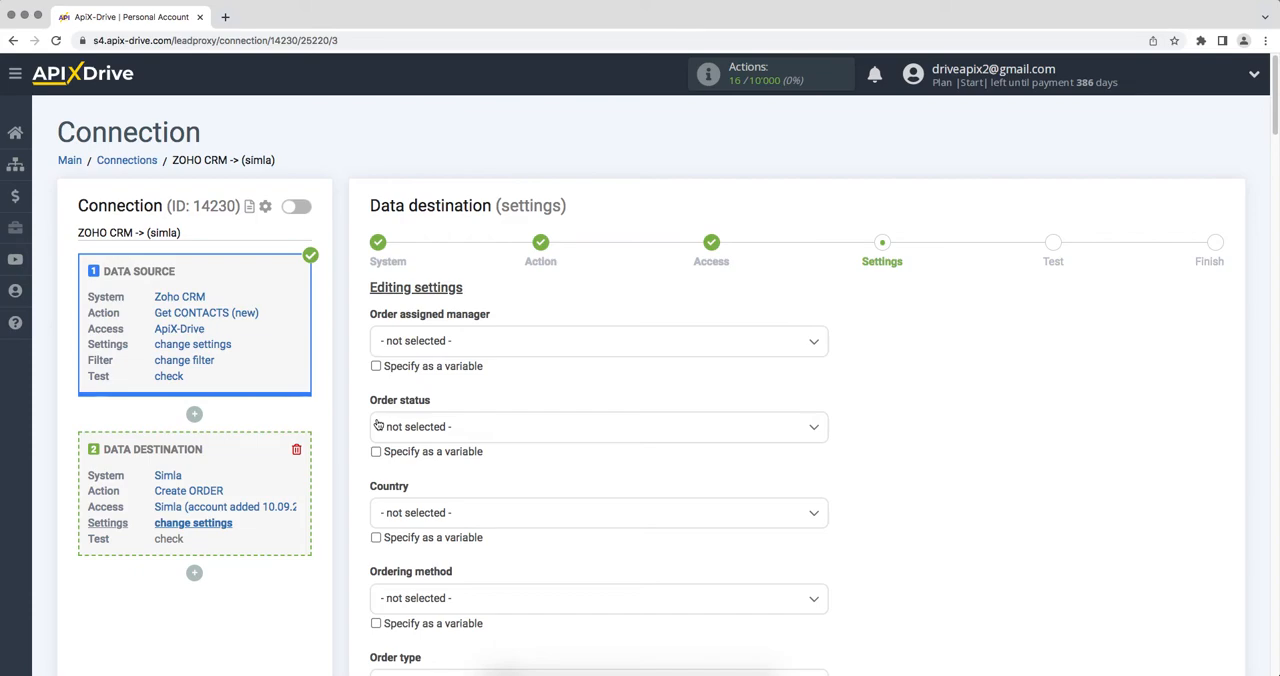
Set the order status to New and the country to ES in the data destination settings.
{"action": "left_click", "coordinate": [412, 426]}
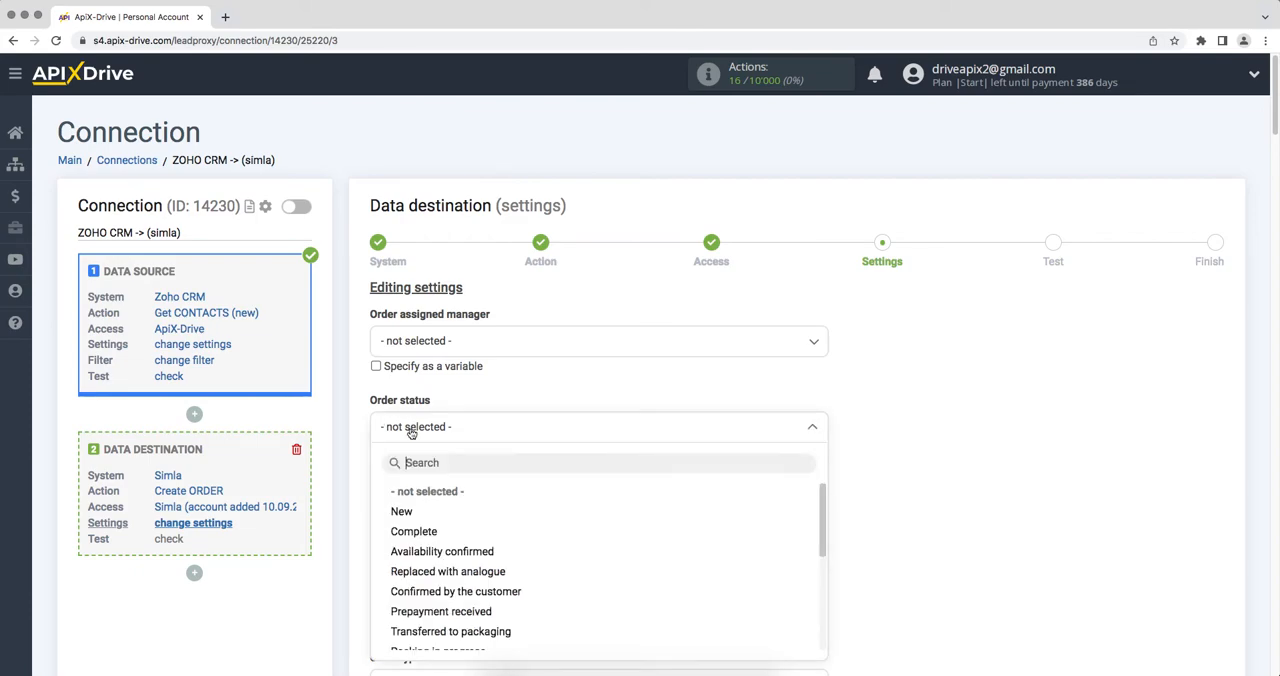
{"action": "left_click", "coordinate": [405, 514]}
{"action": "left_click", "coordinate": [430, 514]}
{"action": "scroll", "coordinate": [430, 530], "scroll_direction": "down", "scroll_amount": 2}
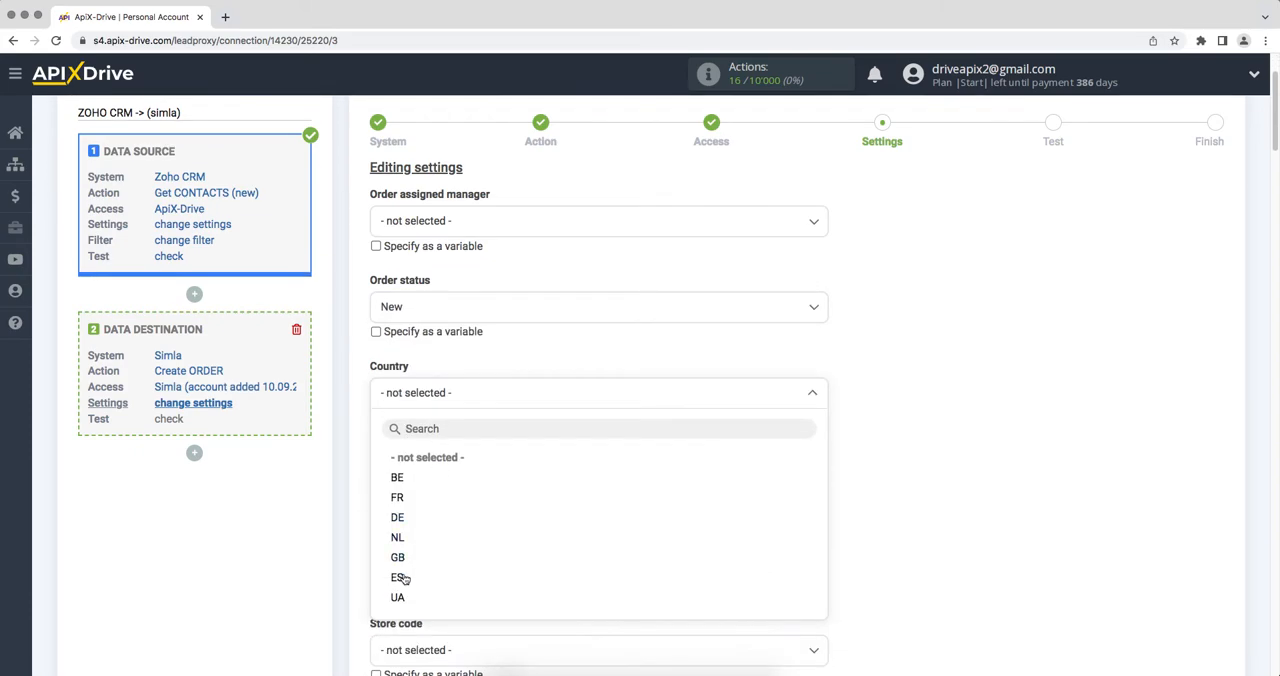
{"action": "left_click", "coordinate": [398, 583]}
Set the ordering method to Mobile application and the order type to Private individual.
{"action": "left_click", "coordinate": [440, 486]}
{"action": "scroll", "coordinate": [441, 484], "scroll_direction": "down", "scroll_amount": 1}
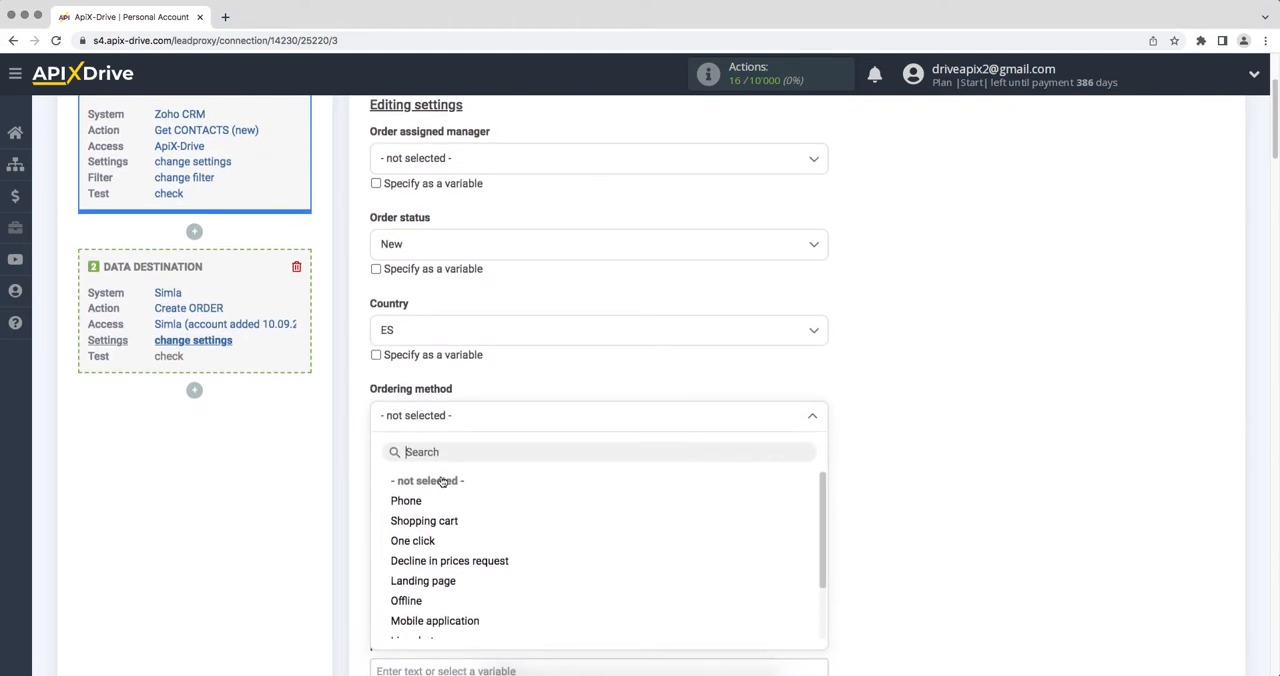
{"action": "left_click", "coordinate": [452, 600]}
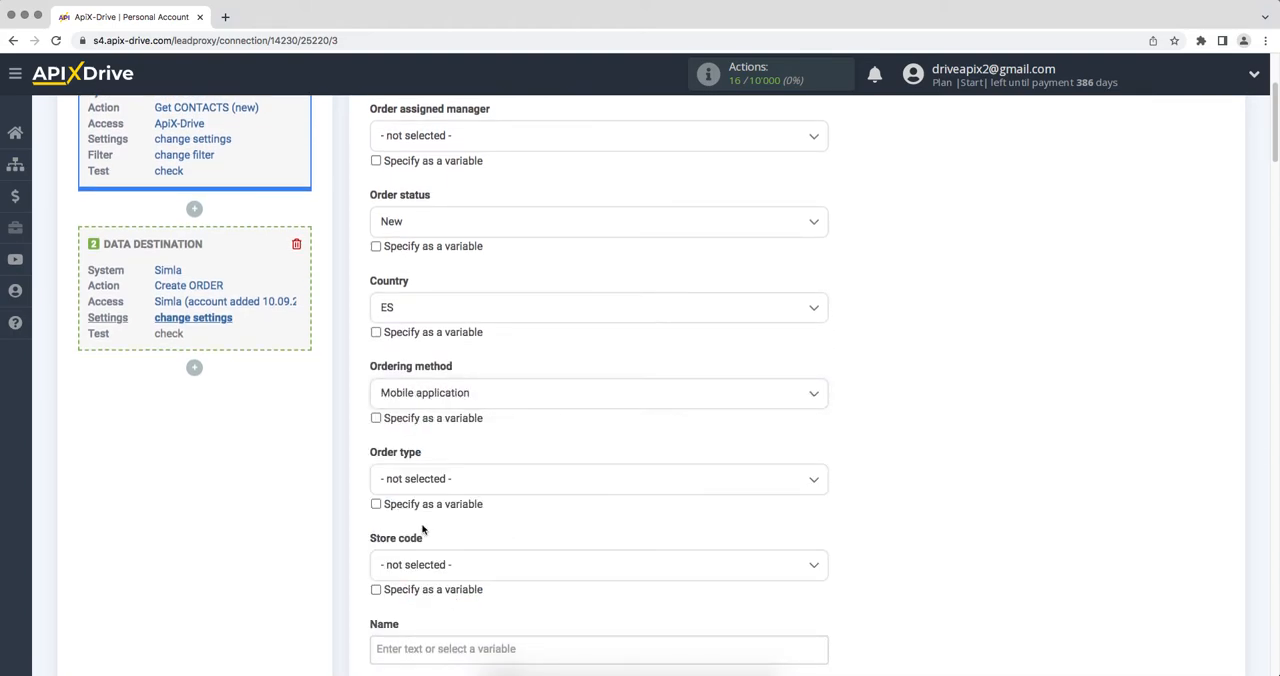
{"action": "left_click", "coordinate": [408, 483]}
{"action": "left_click", "coordinate": [424, 567]}
Map the Name field to the Zoho CRM First Name variable and the Last name field to the Last Name variable.
{"action": "left_click", "coordinate": [405, 648]}
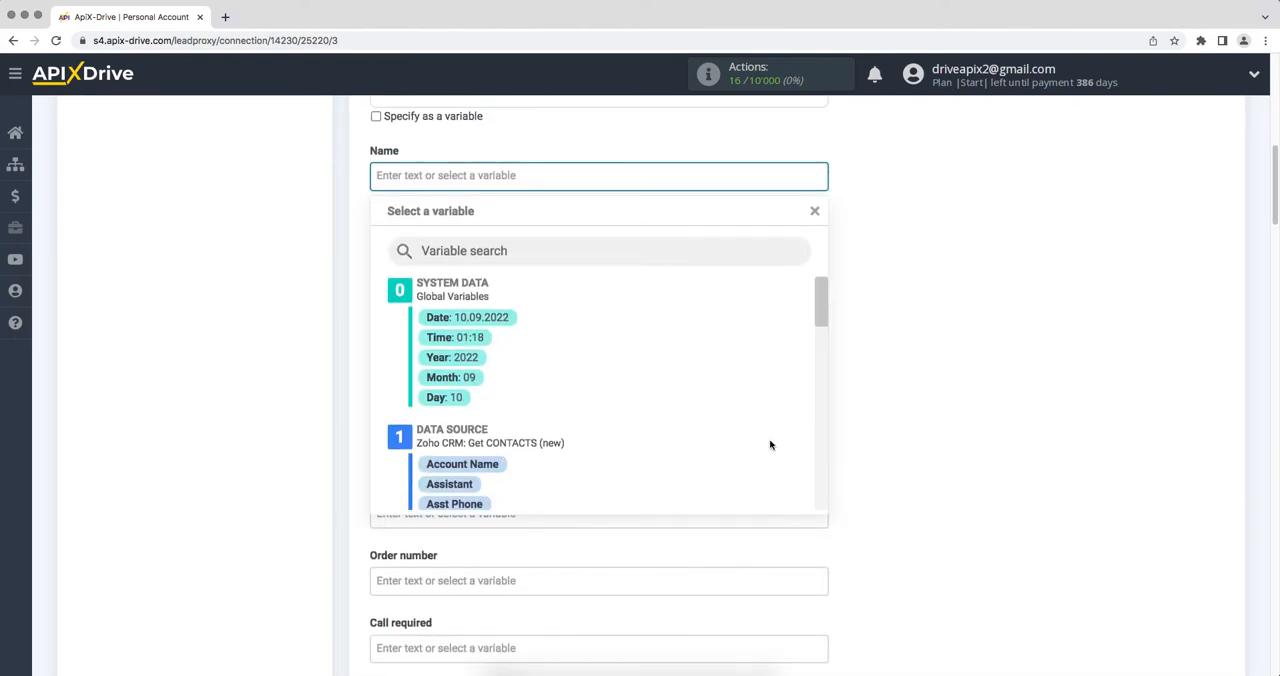
{"action": "left_click_drag", "start_coordinate": [820, 296], "coordinate": [822, 366]}
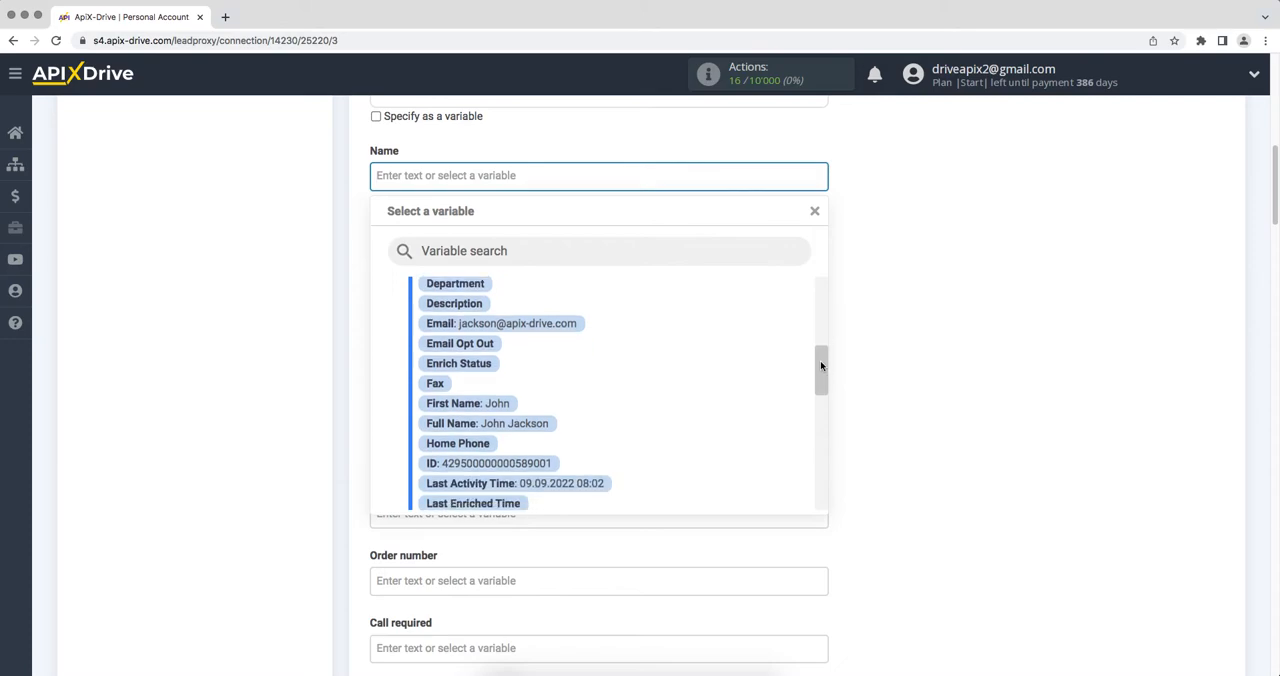
{"action": "left_click", "coordinate": [503, 406]}
{"action": "left_click", "coordinate": [455, 251]}
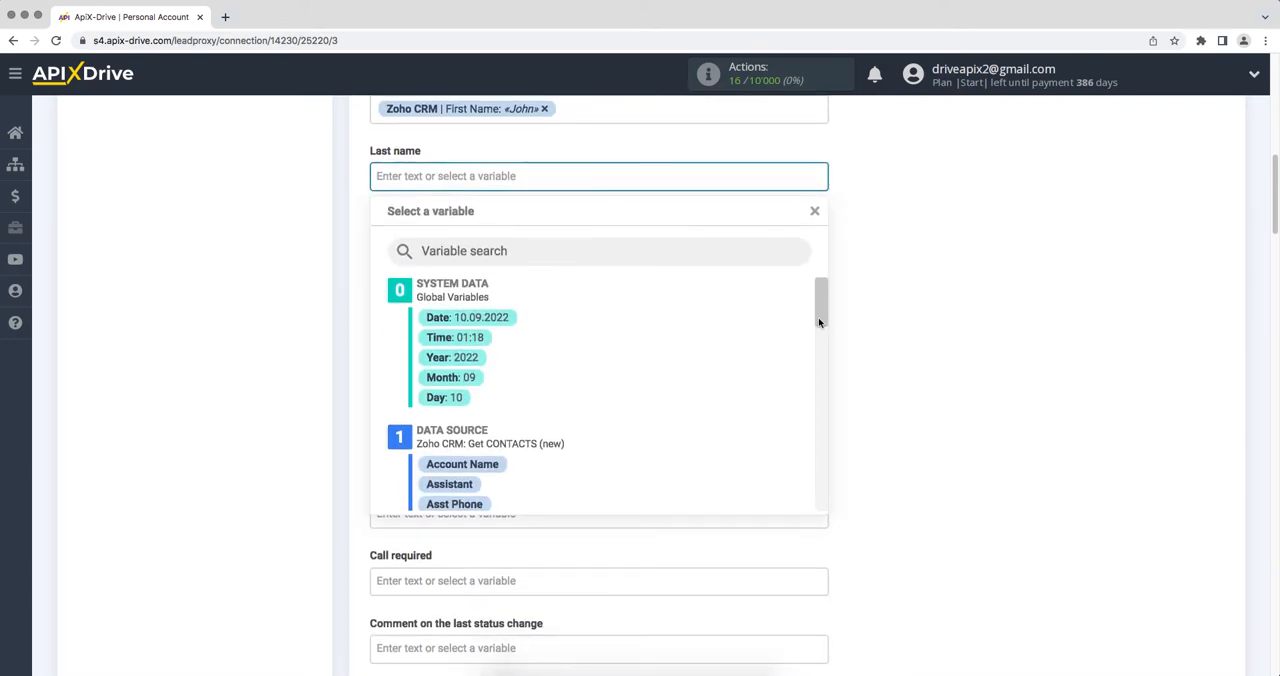
{"action": "left_click_drag", "start_coordinate": [821, 320], "coordinate": [820, 404]}
{"action": "left_click", "coordinate": [520, 405]}
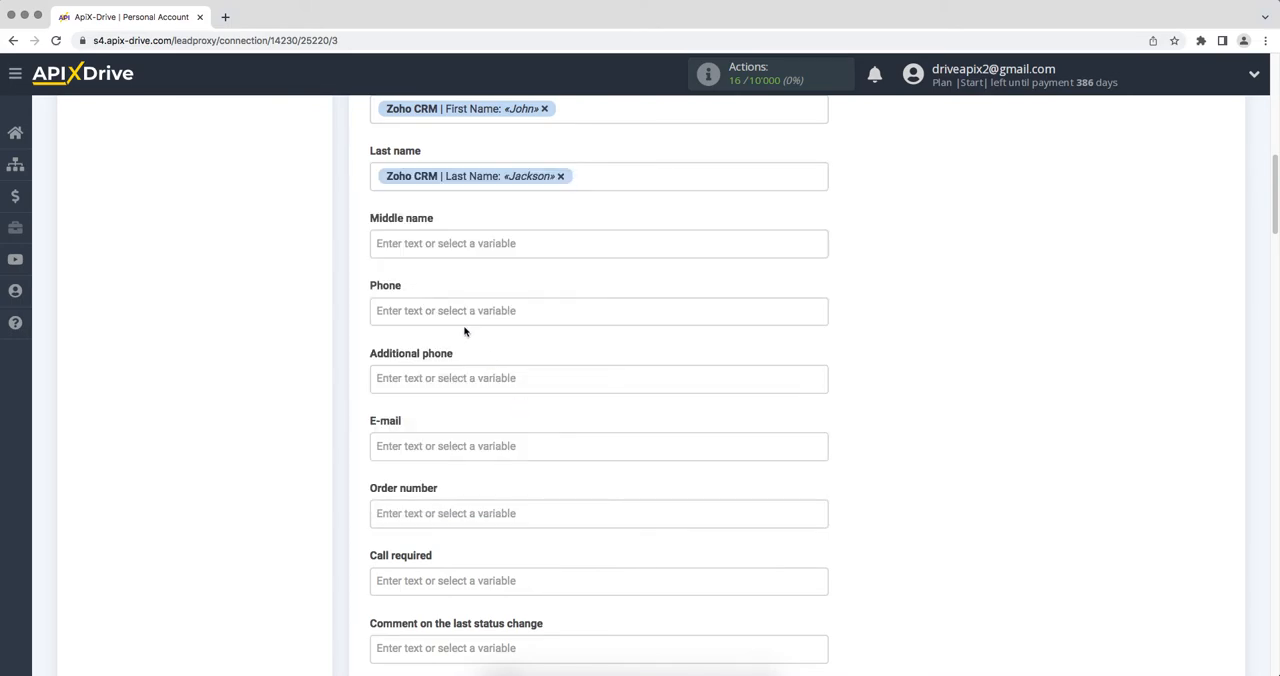
Map the Phone field to the Zoho CRM Phone variable and the E-mail field to the Email variable.
{"action": "left_click", "coordinate": [467, 312]}
{"action": "left_click_drag", "start_coordinate": [823, 289], "coordinate": [825, 449]}
{"action": "left_click", "coordinate": [525, 441]}
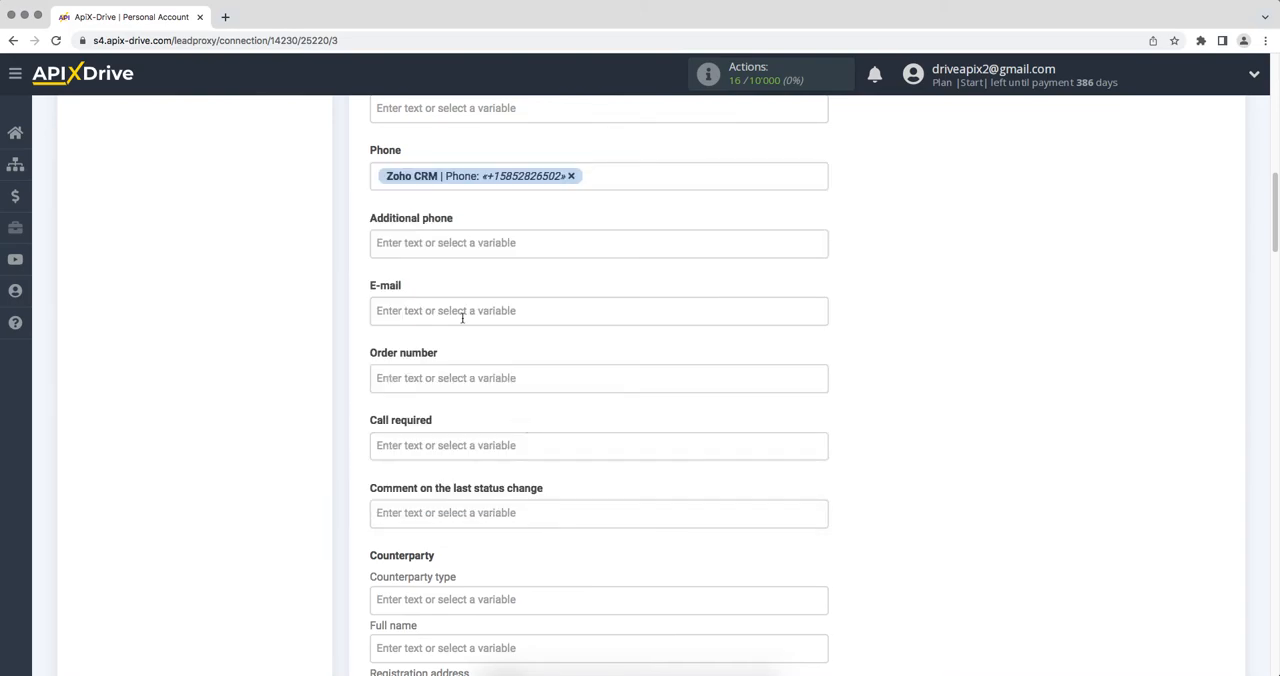
{"action": "left_click", "coordinate": [463, 312]}
{"action": "left_click_drag", "start_coordinate": [821, 290], "coordinate": [821, 358]}
{"action": "left_click", "coordinate": [535, 334]}
Enter "New contact from Zoho CRM" as the customer comment.
{"action": "scroll", "coordinate": [535, 334], "scroll_direction": "down", "scroll_amount": 5}
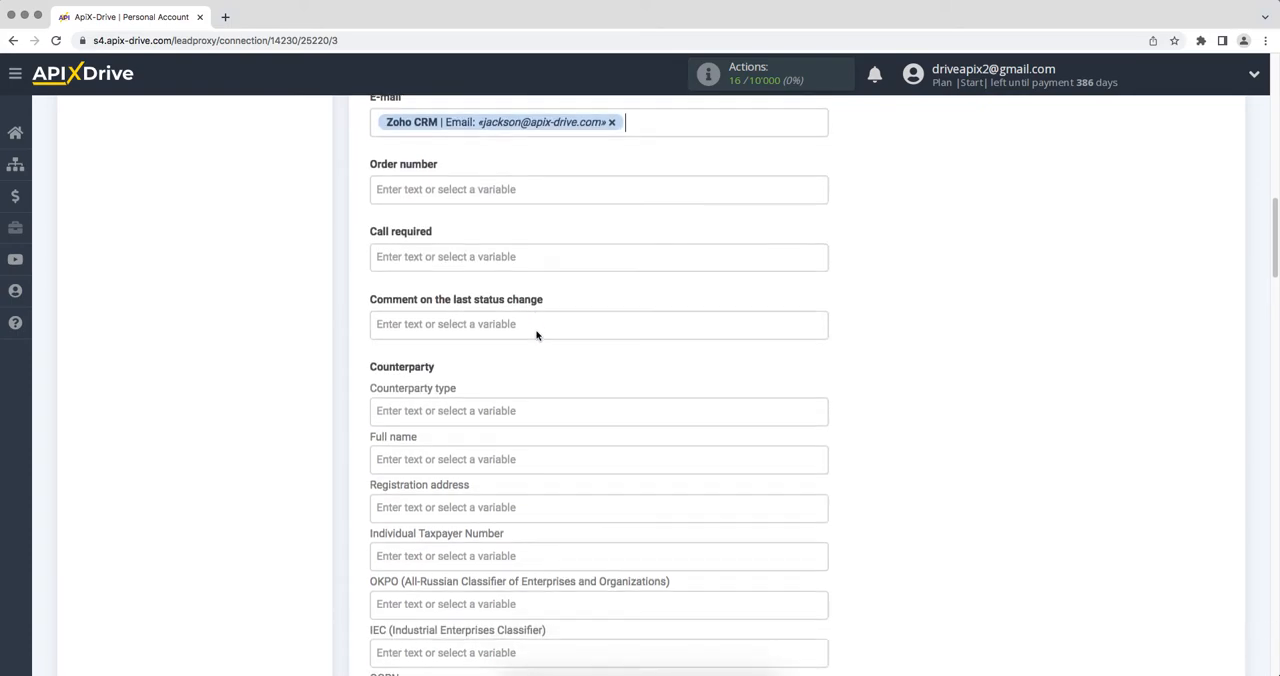
{"action": "scroll", "coordinate": [535, 334], "scroll_direction": "down", "scroll_amount": 5}
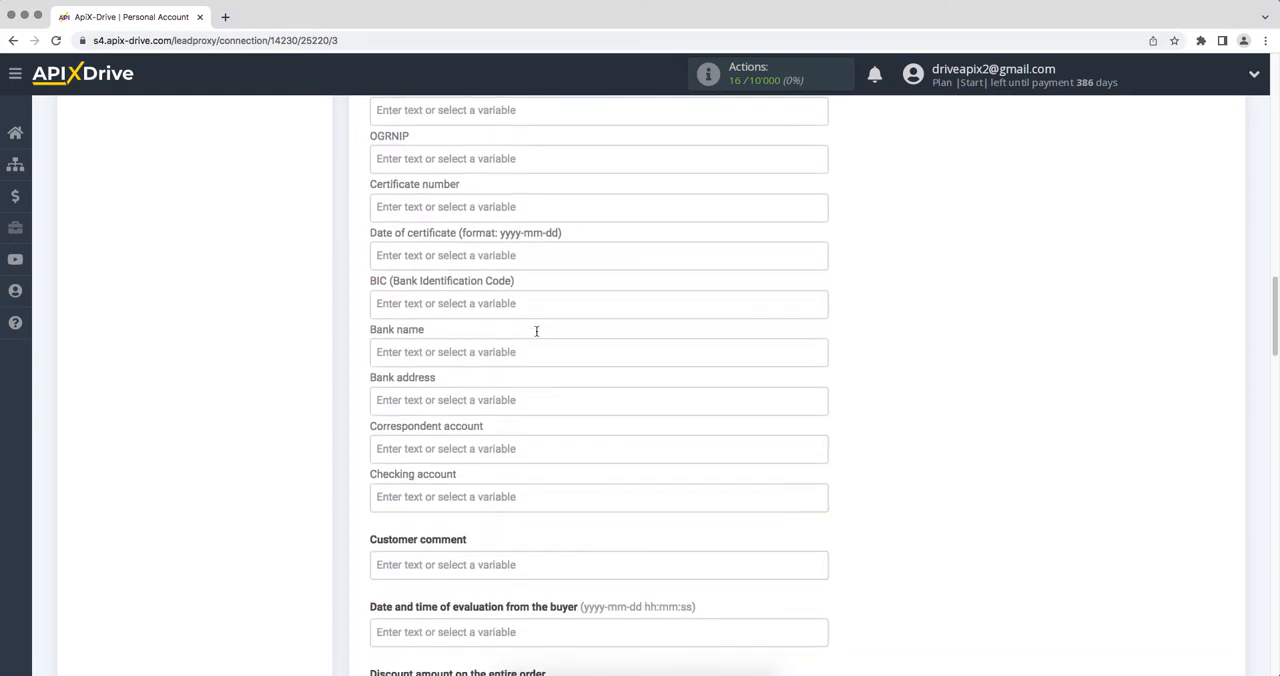
{"action": "left_click", "coordinate": [460, 514]}
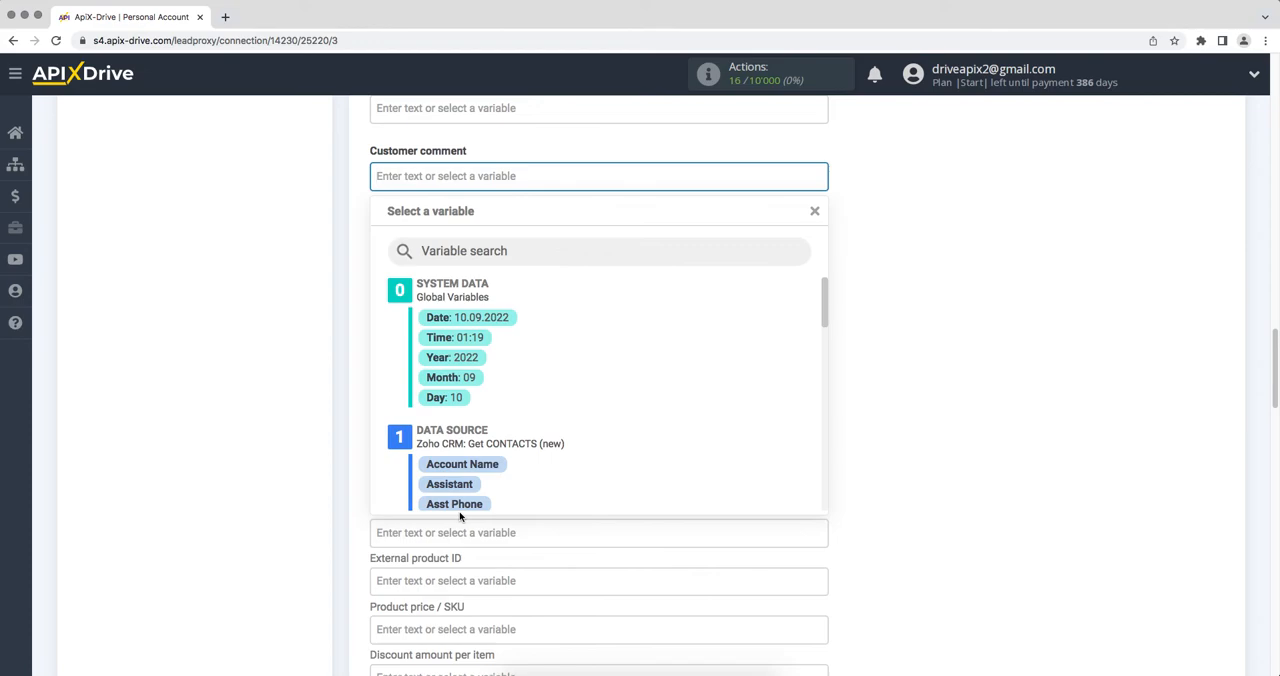
{"action": "type", "text": "New "}
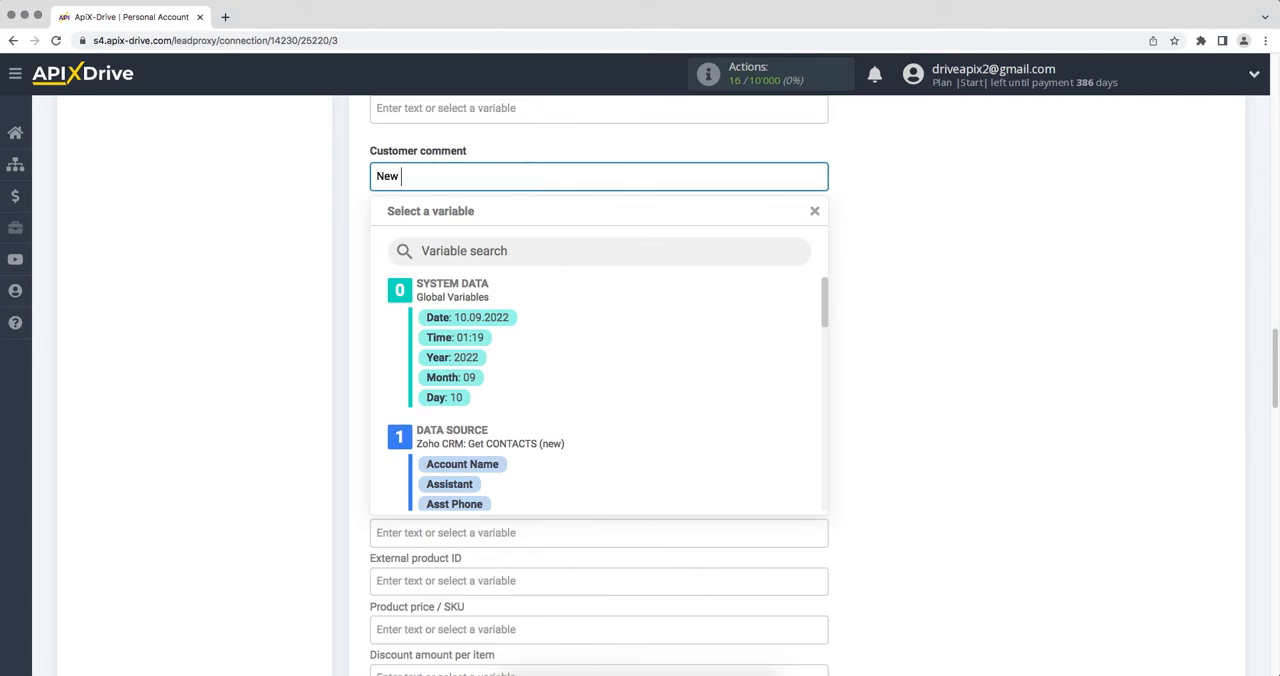
{"action": "type", "text": "contact from Zoho CRM"}
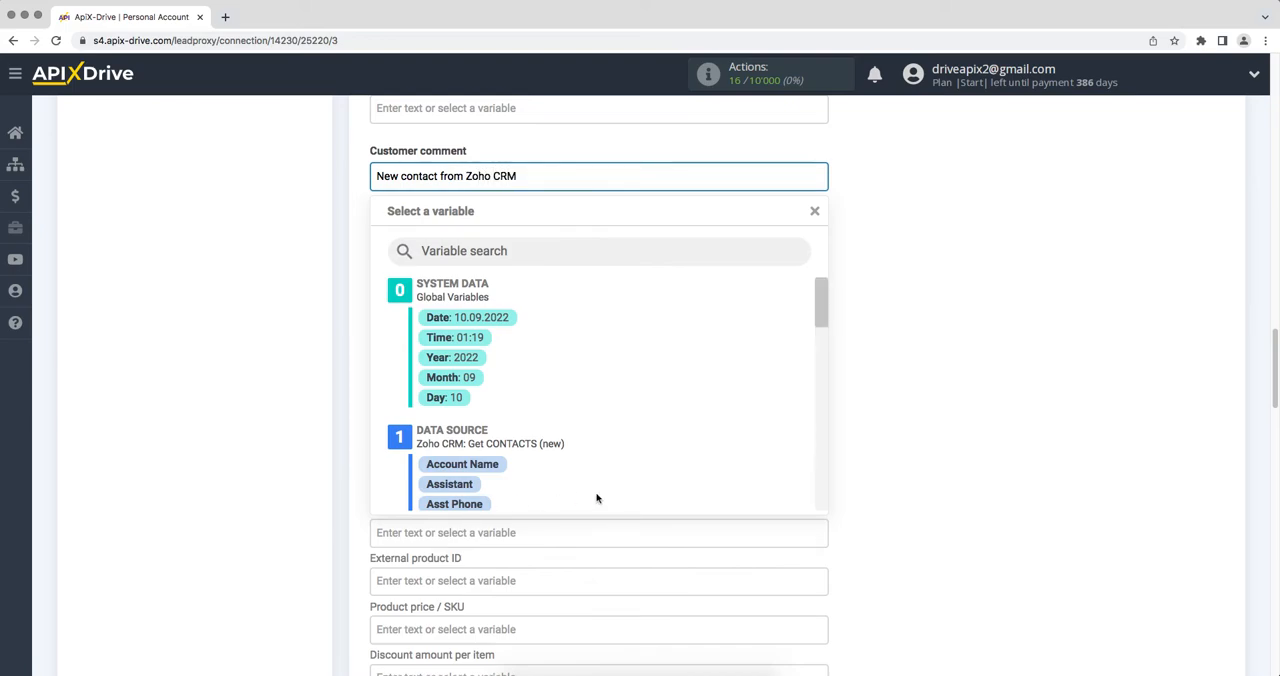
{"action": "left_click", "coordinate": [926, 459]}
For the order item, set the Product price / SKU to 600 and the Product title to "Iphone 13 128 Gb".
{"action": "scroll", "coordinate": [926, 459], "scroll_direction": "down", "scroll_amount": 3}
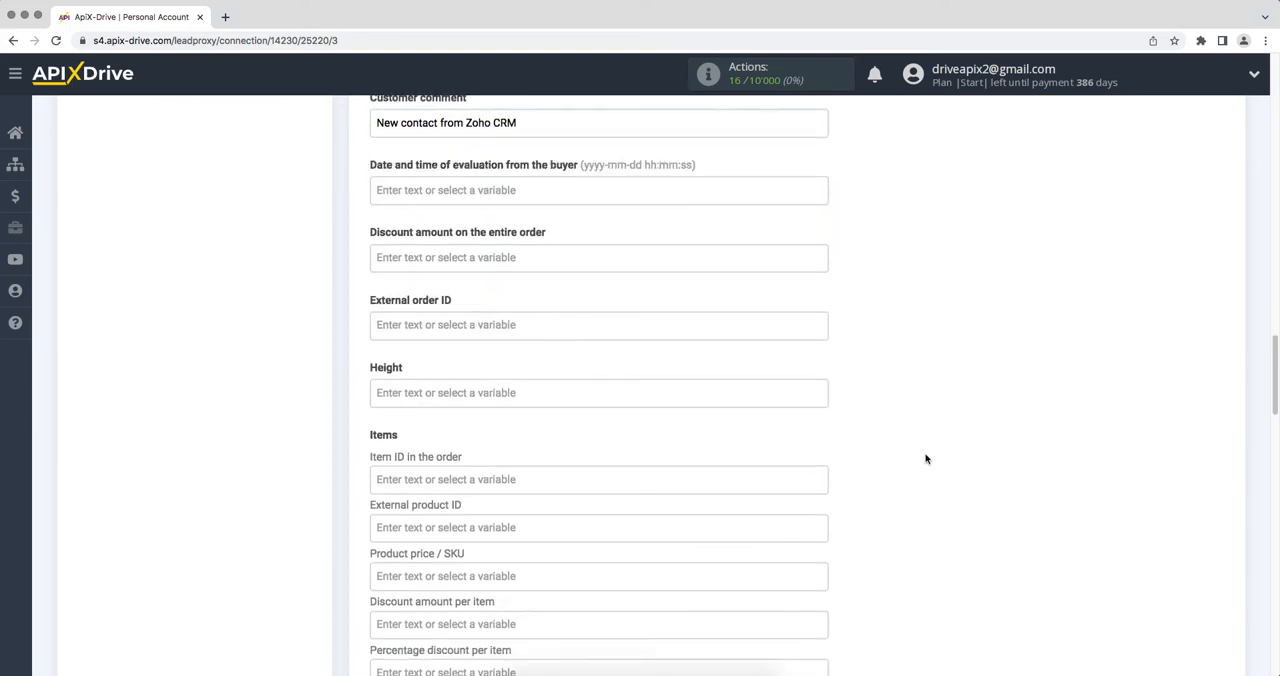
{"action": "left_click", "coordinate": [709, 399]}
{"action": "type", "text": "600"}
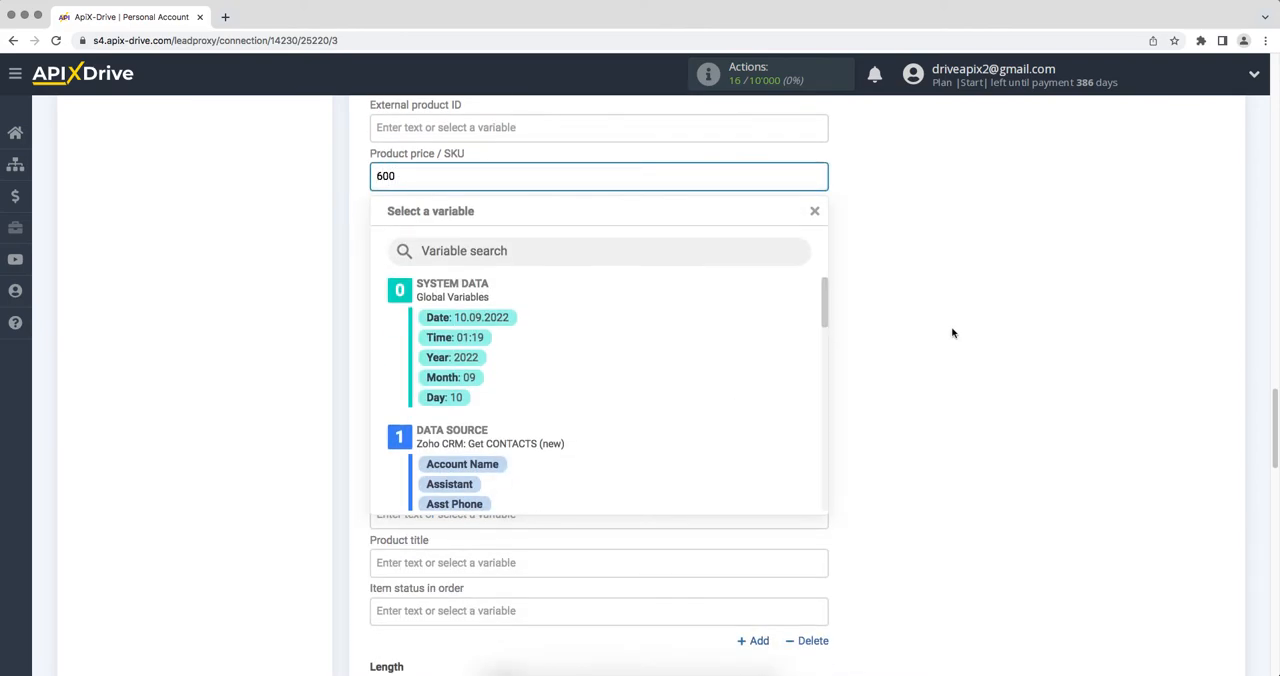
{"action": "left_click", "coordinate": [1113, 308]}
{"action": "scroll", "coordinate": [1113, 308], "scroll_direction": "down", "scroll_amount": 1}
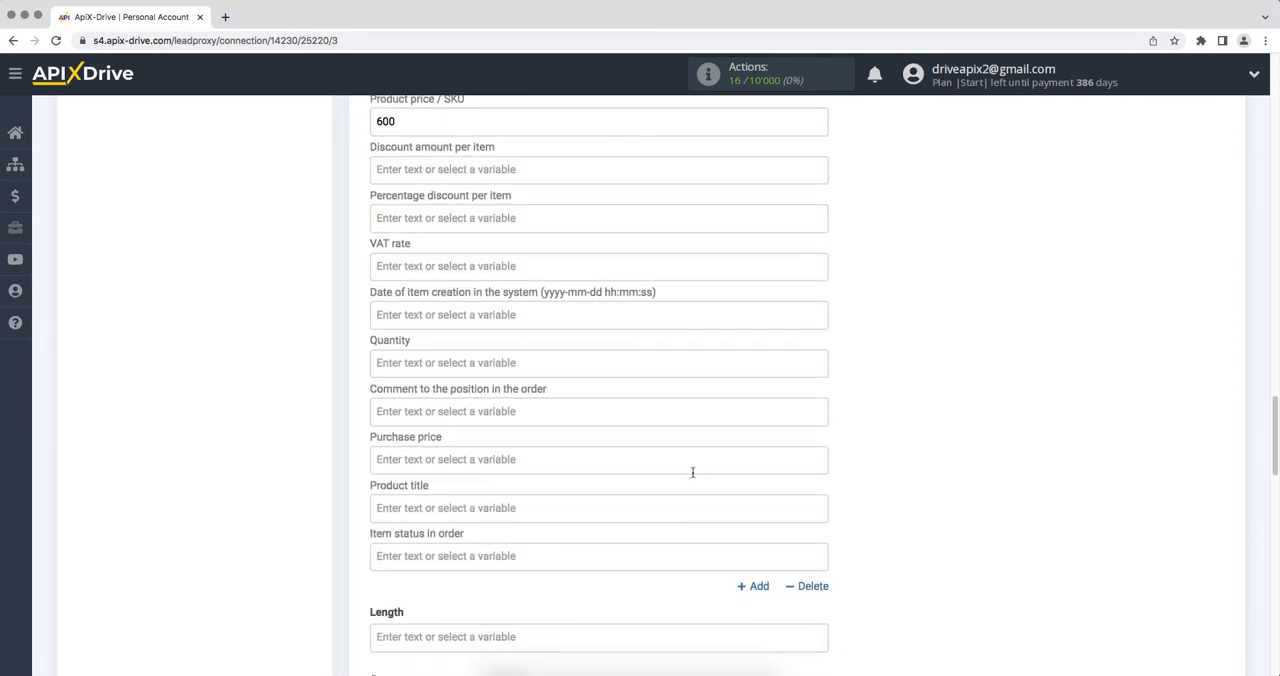
{"action": "left_click", "coordinate": [585, 518]}
{"action": "type", "text": "Ip"}
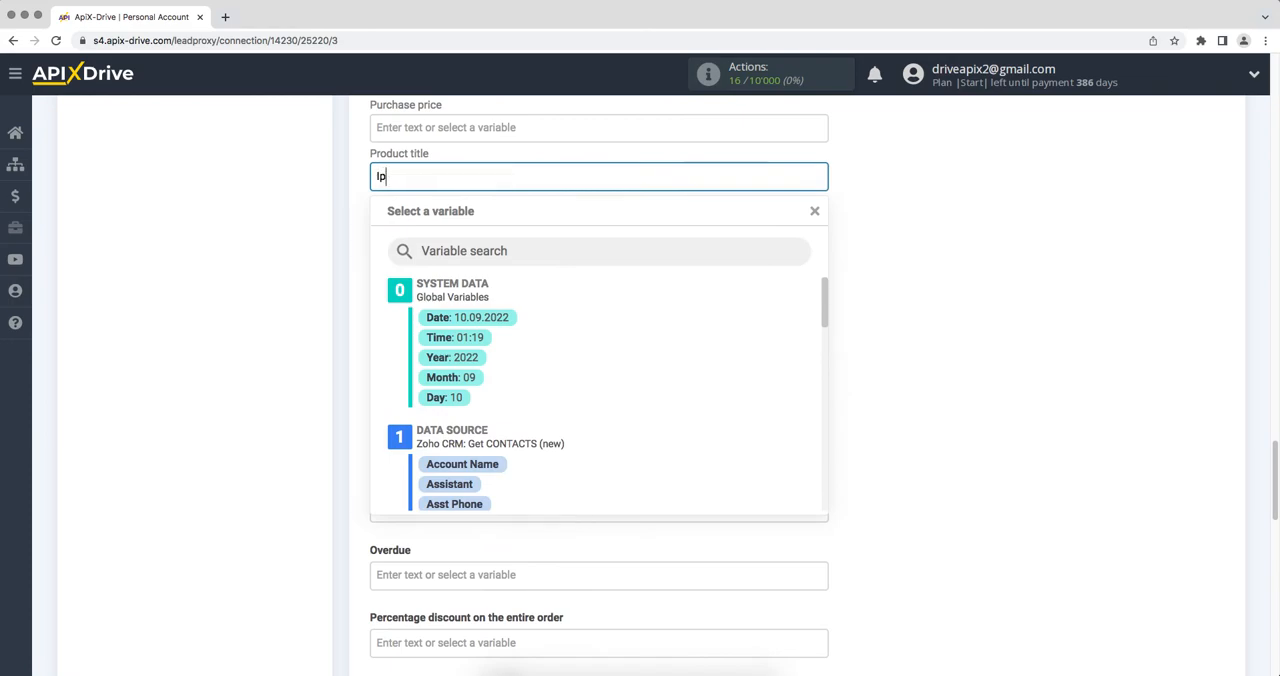
{"action": "type", "text": "hone 13 128 Gb"}
{"action": "left_click", "coordinate": [969, 460]}
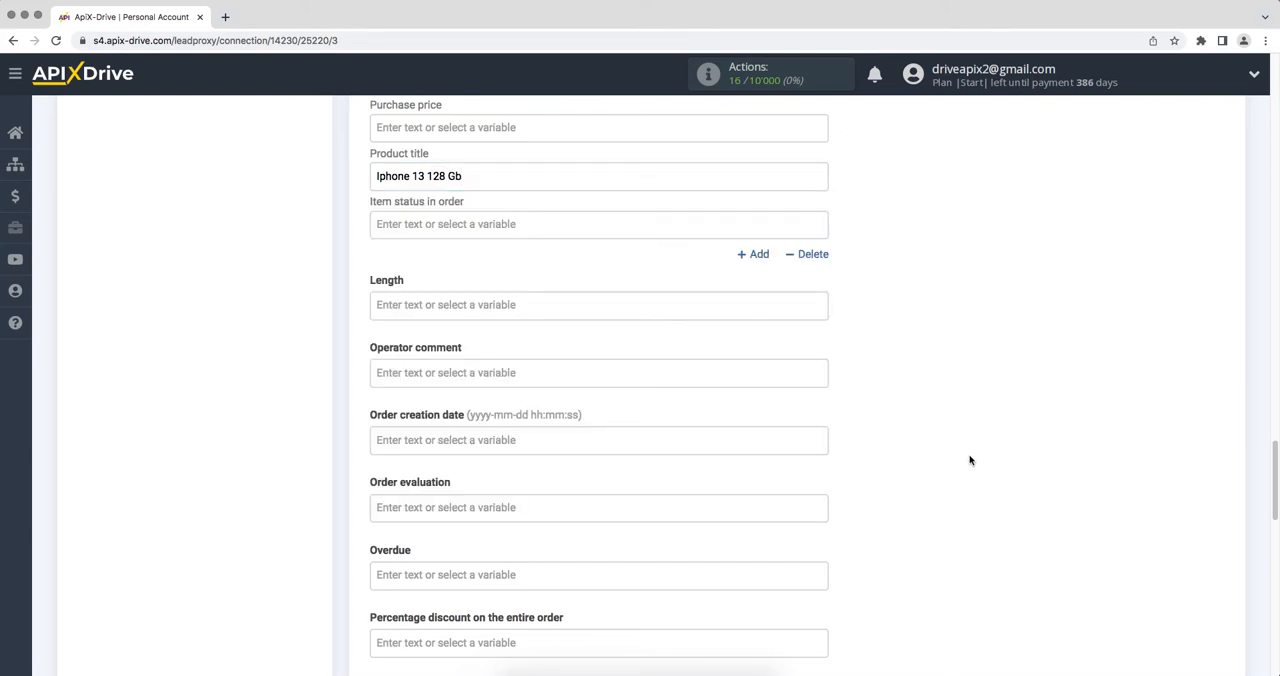
Continue from the data destination settings to the test stage and send the test data to Simla.
{"action": "scroll", "coordinate": [969, 460], "scroll_direction": "down", "scroll_amount": 10}
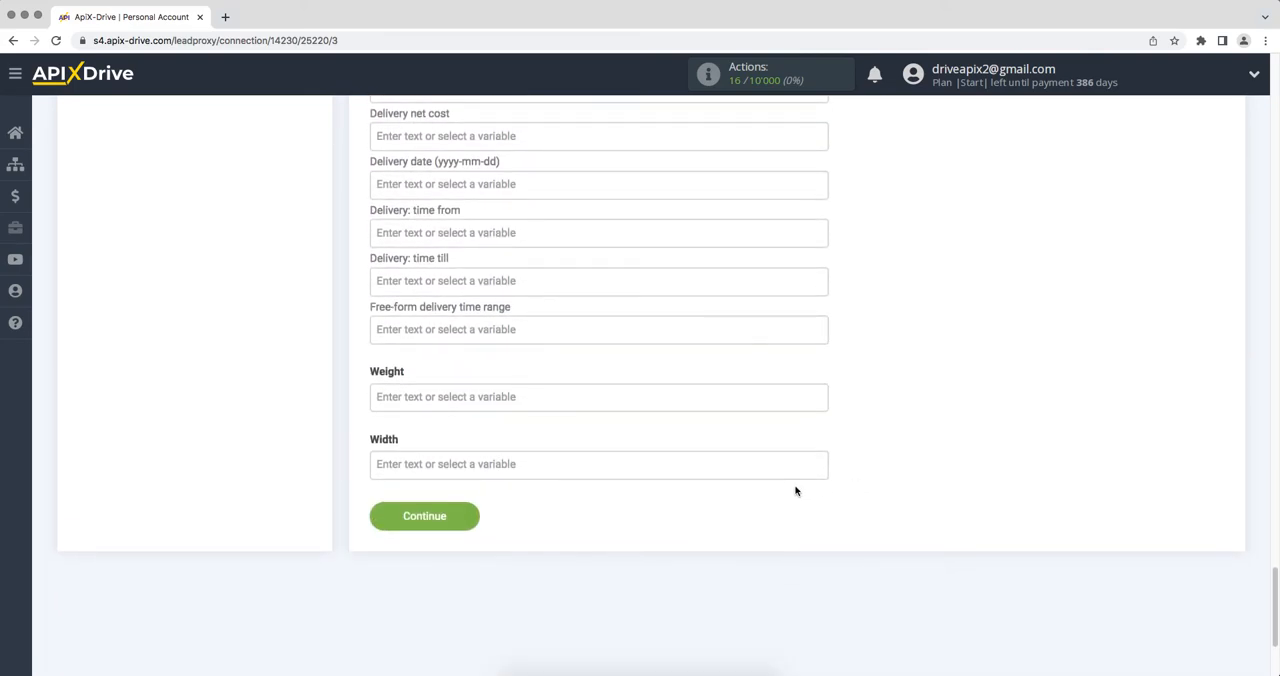
{"action": "left_click", "coordinate": [398, 520]}
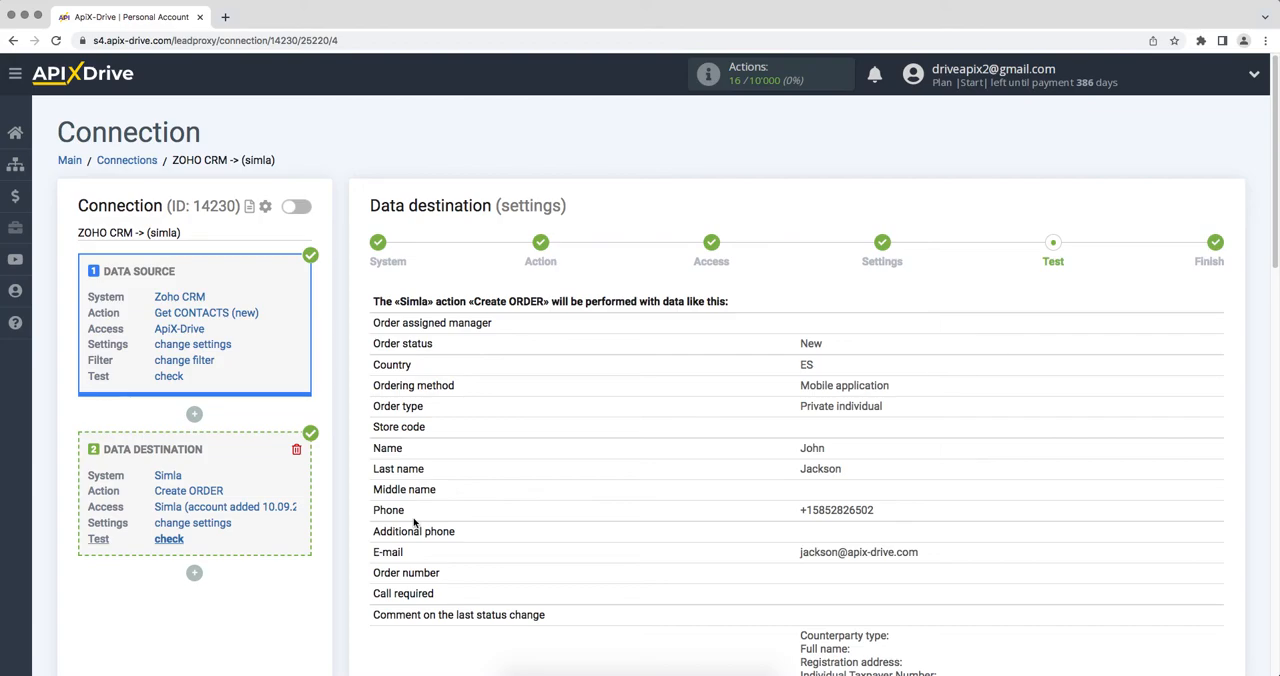
{"action": "scroll", "coordinate": [414, 521], "scroll_direction": "down", "scroll_amount": 10}
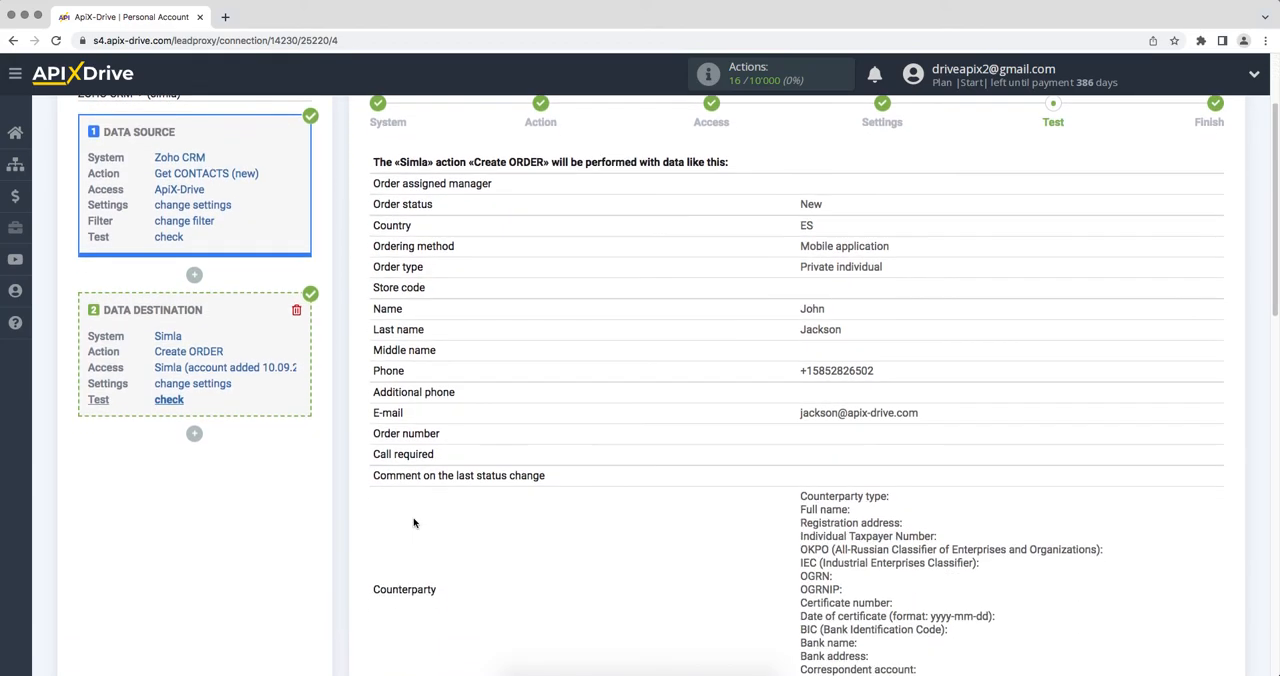
{"action": "scroll", "coordinate": [414, 523], "scroll_direction": "down", "scroll_amount": 3}
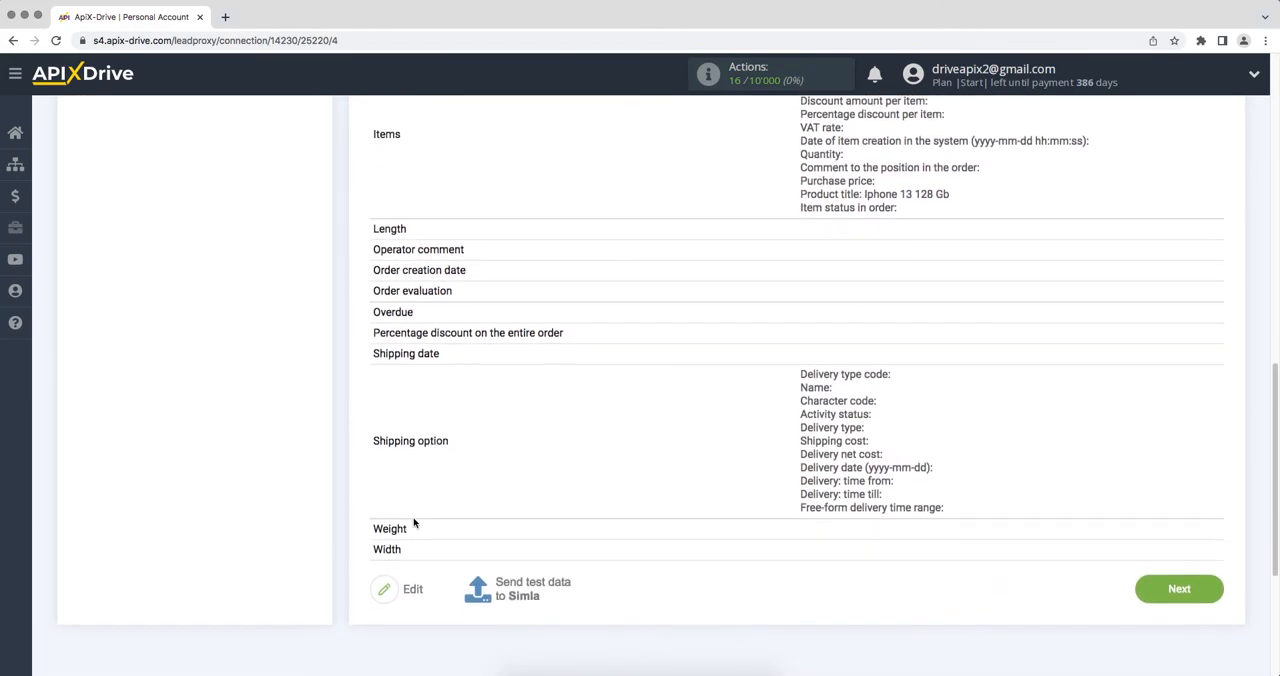
{"action": "left_click", "coordinate": [533, 577]}
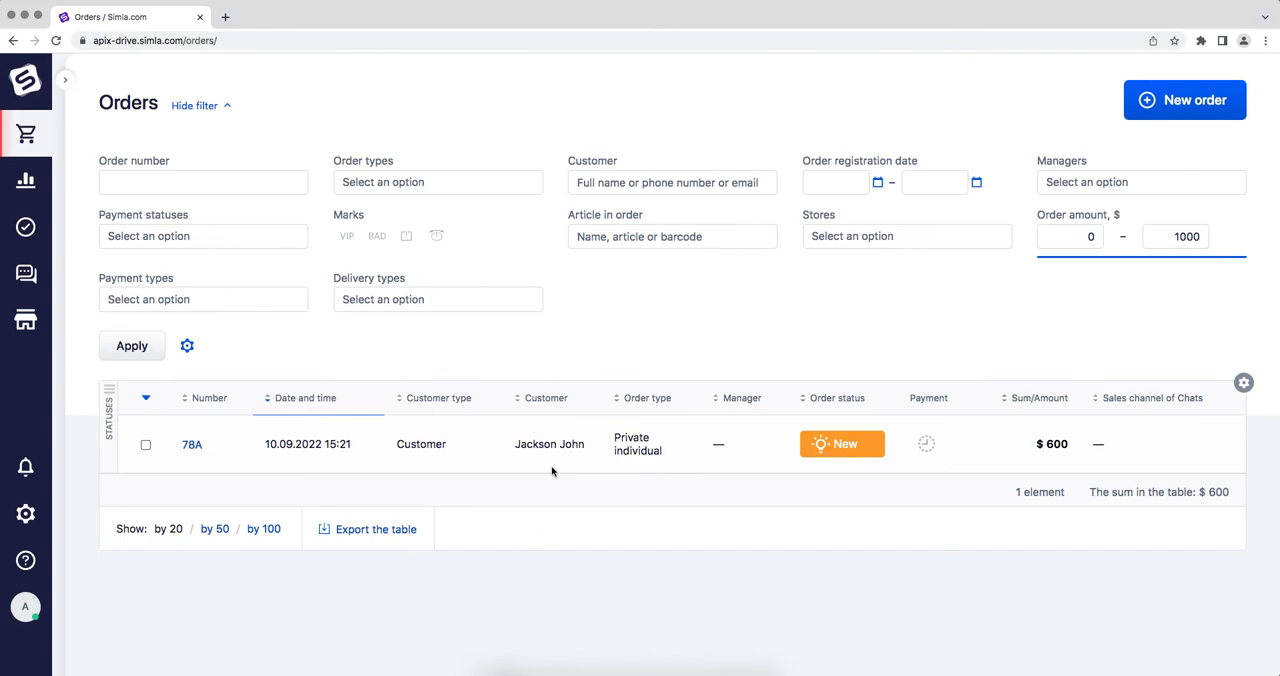
Open the newly created order in Simla's order list and check its customer data and order details.
{"action": "left_click", "coordinate": [550, 443]}
{"action": "scroll", "coordinate": [550, 443], "scroll_direction": "down", "scroll_amount": 5}
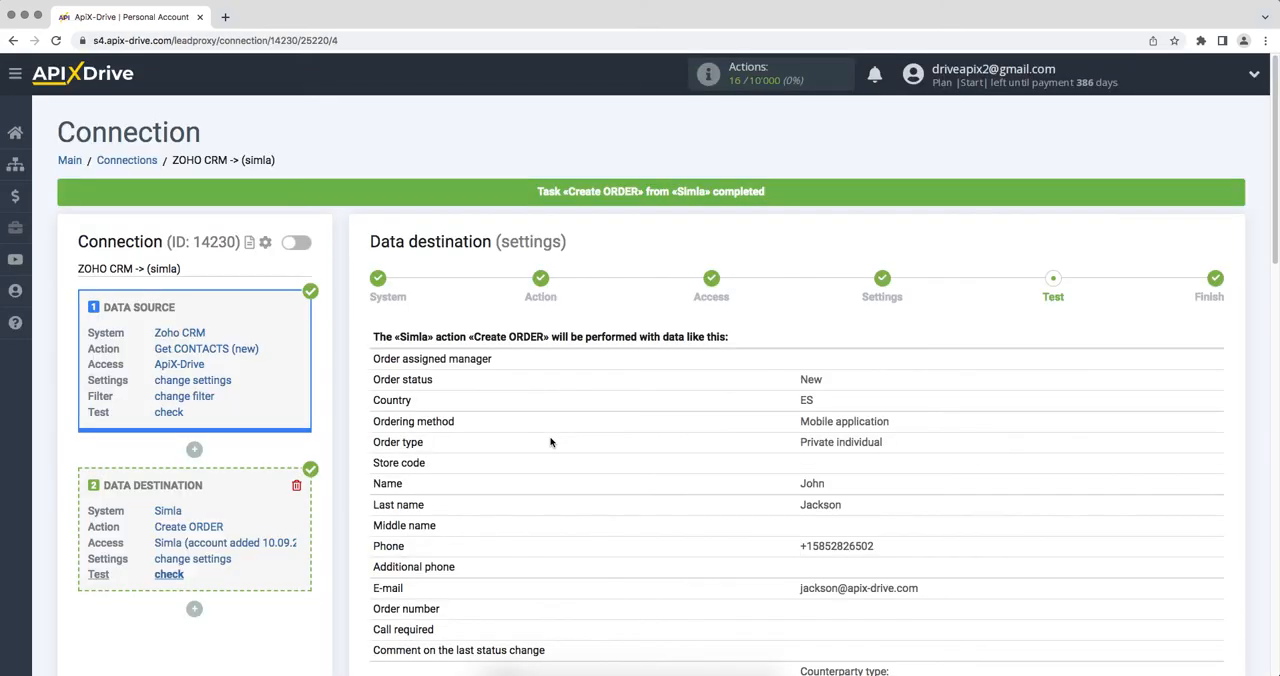
{"action": "scroll", "coordinate": [550, 443], "scroll_direction": "down", "scroll_amount": 10}
{"action": "scroll", "coordinate": [550, 443], "scroll_direction": "down", "scroll_amount": 5}
Finish the ApiX-Drive setup by enabling auto-update, and set the connection's update interval to 5 minutes.
{"action": "left_click", "coordinate": [1145, 411]}
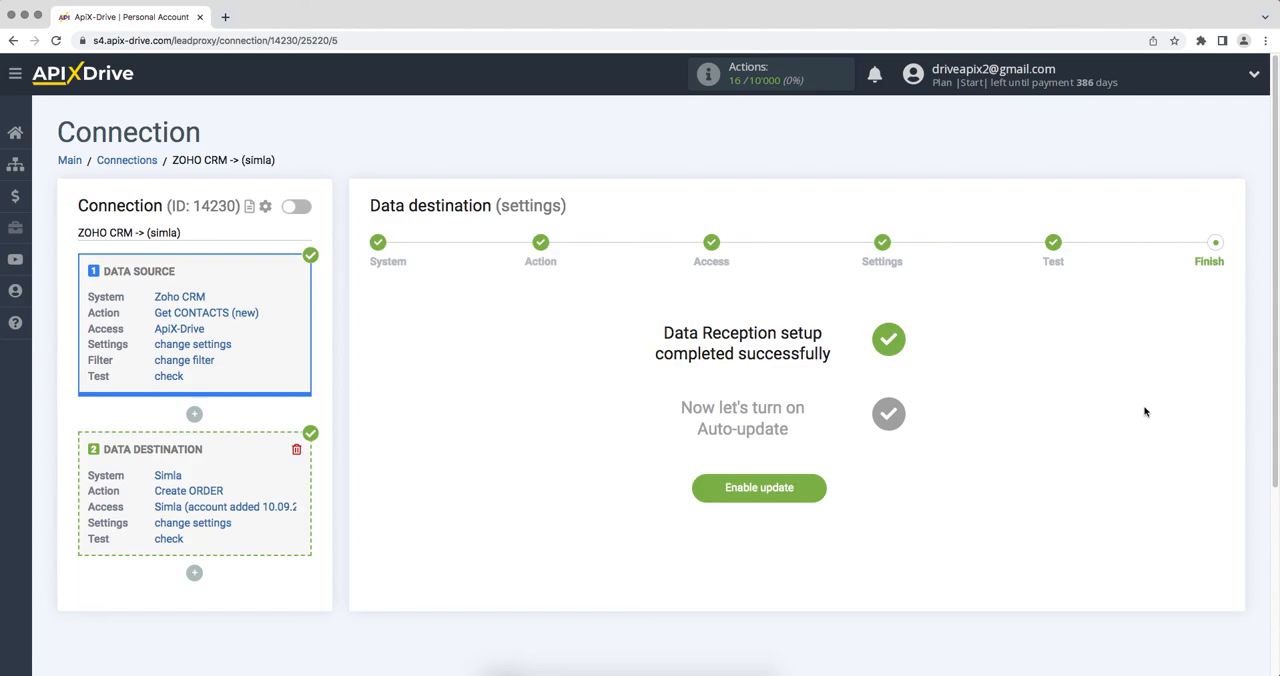
{"action": "left_click", "coordinate": [702, 488]}
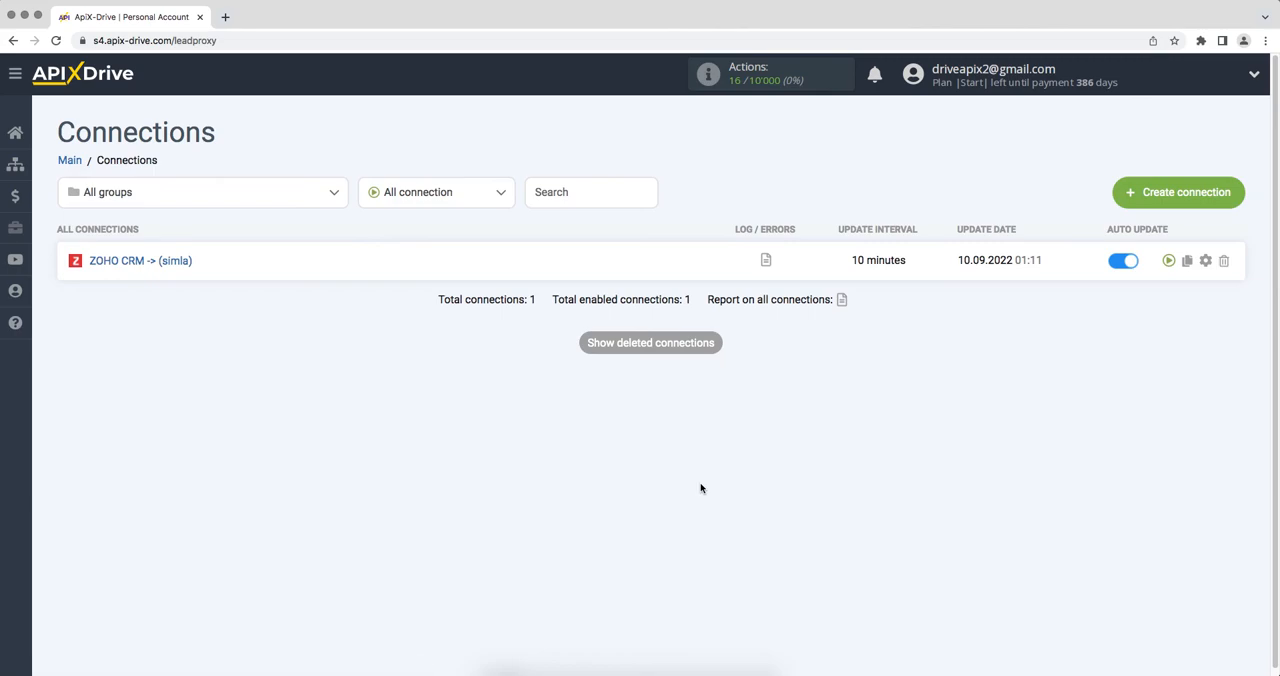
{"action": "left_click", "coordinate": [1207, 260]}
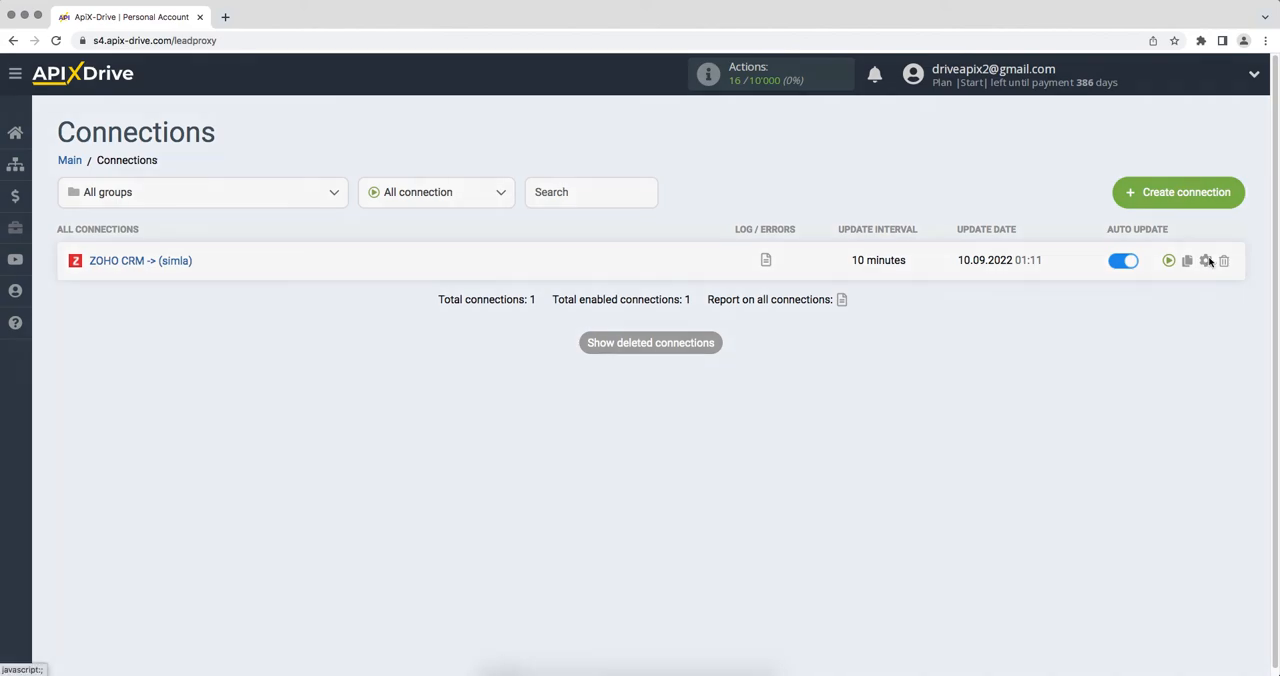
{"action": "left_click", "coordinate": [767, 381]}
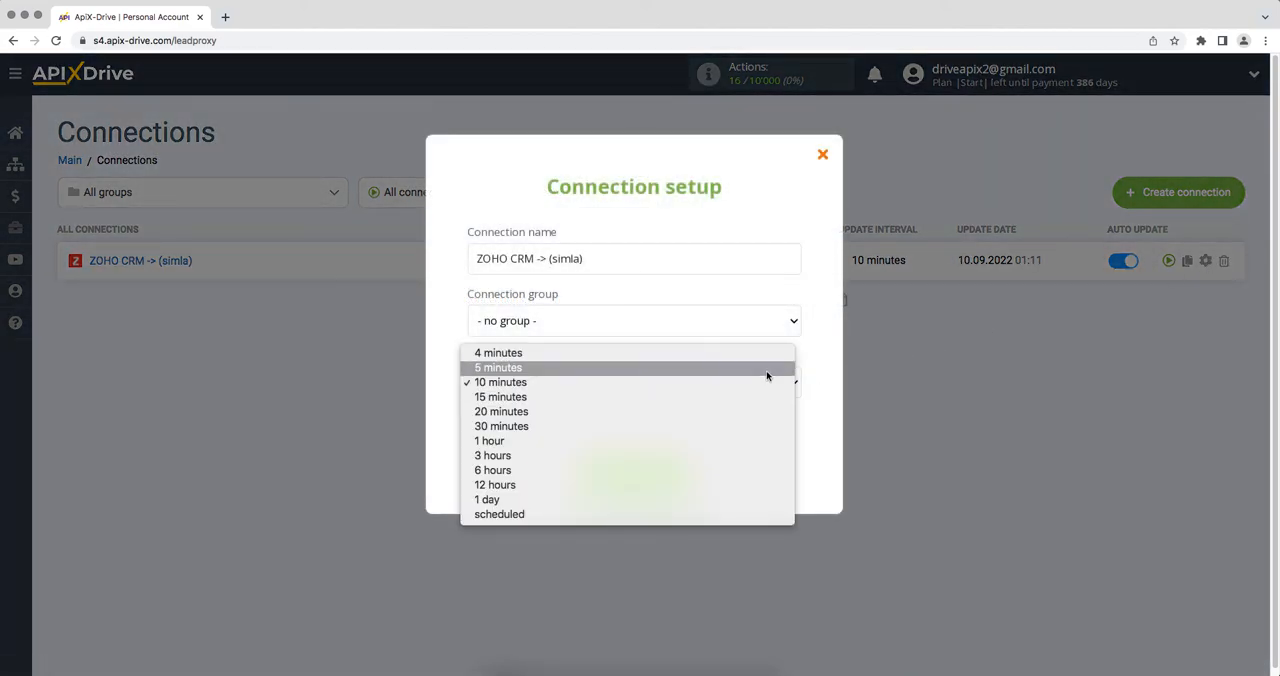
{"action": "left_click", "coordinate": [767, 370]}
{"action": "left_click", "coordinate": [594, 472]}
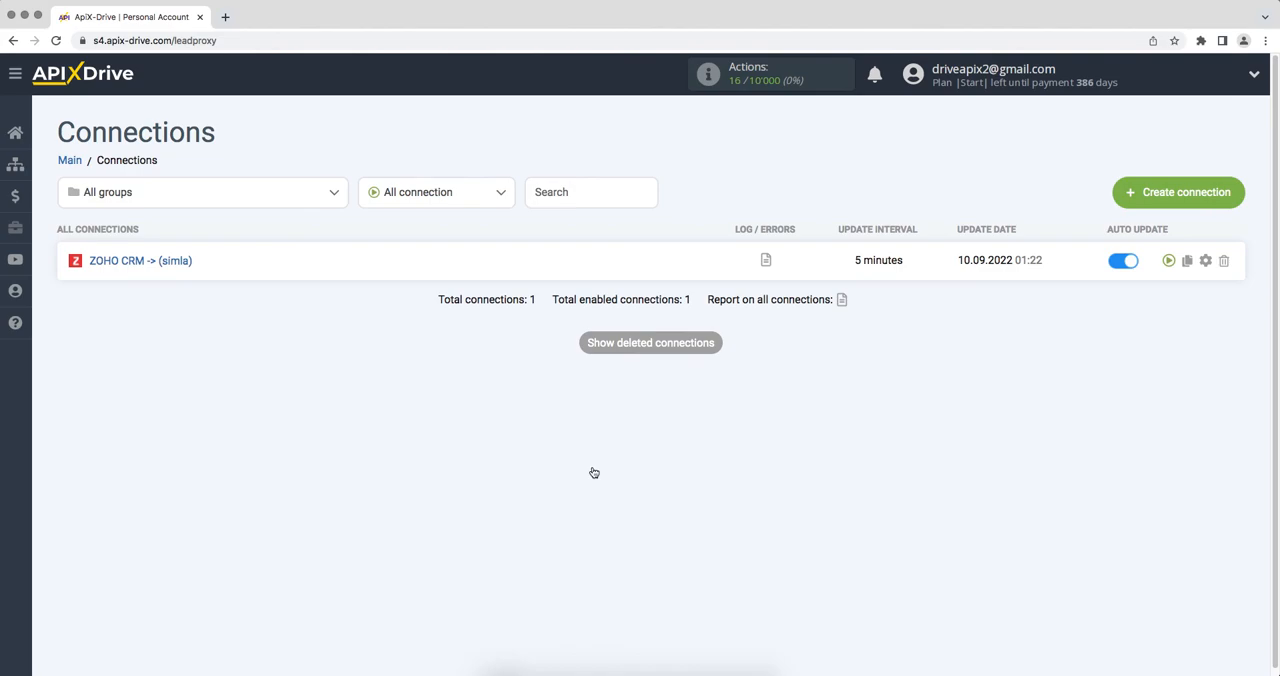